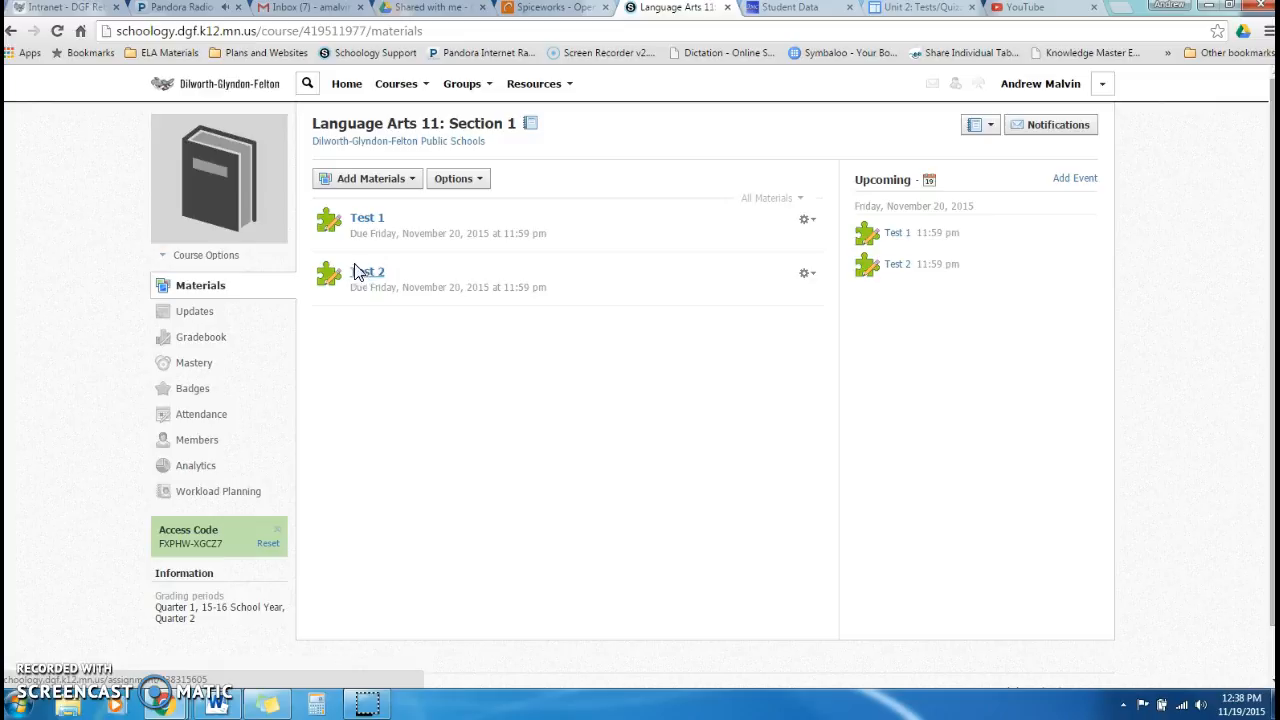
Step: Open the settings of Test 1 from the Language Arts 11 course materials
left_click(368, 222)
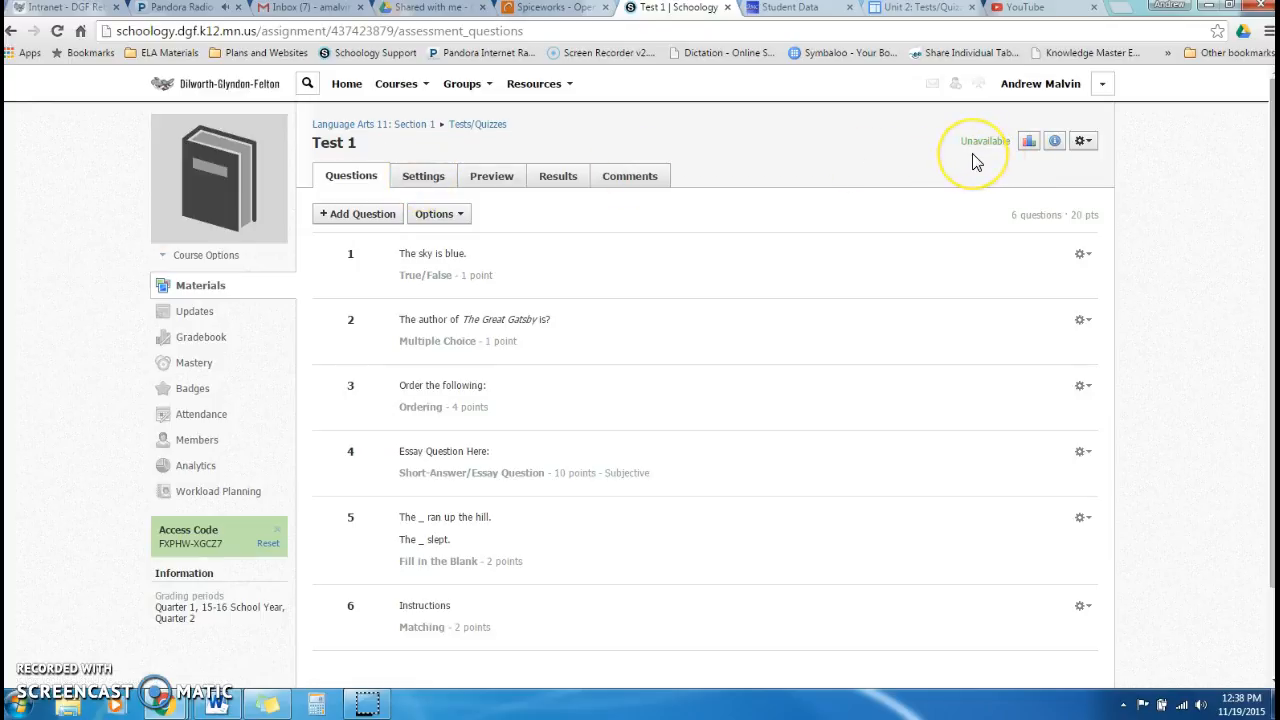
mouse_move(980, 150)
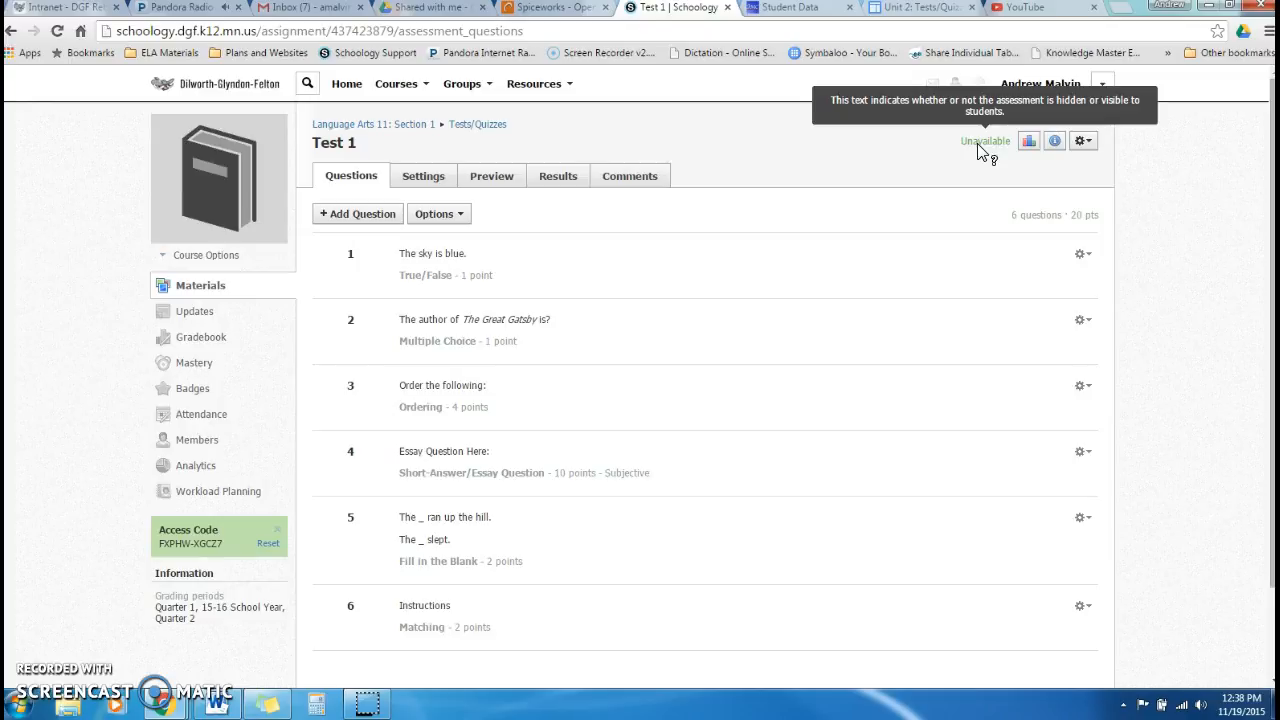
left_click(966, 152)
left_click(424, 186)
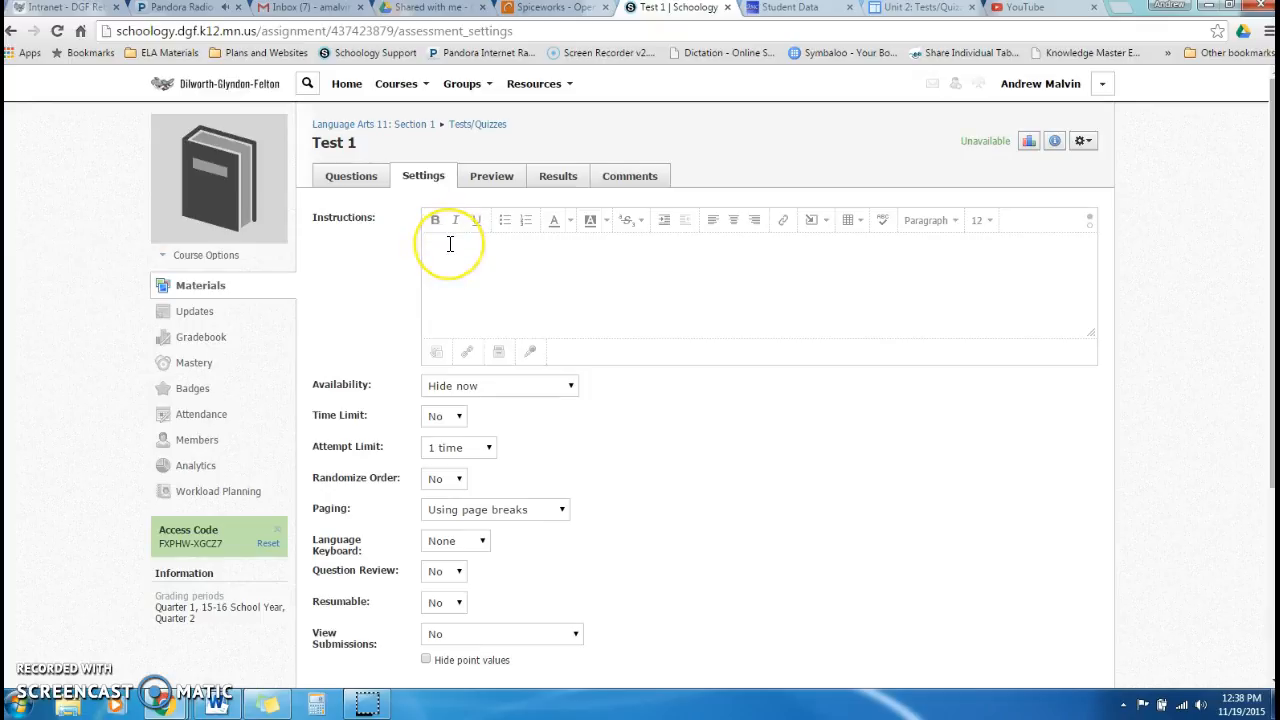
scroll(450, 244, "down", 3)
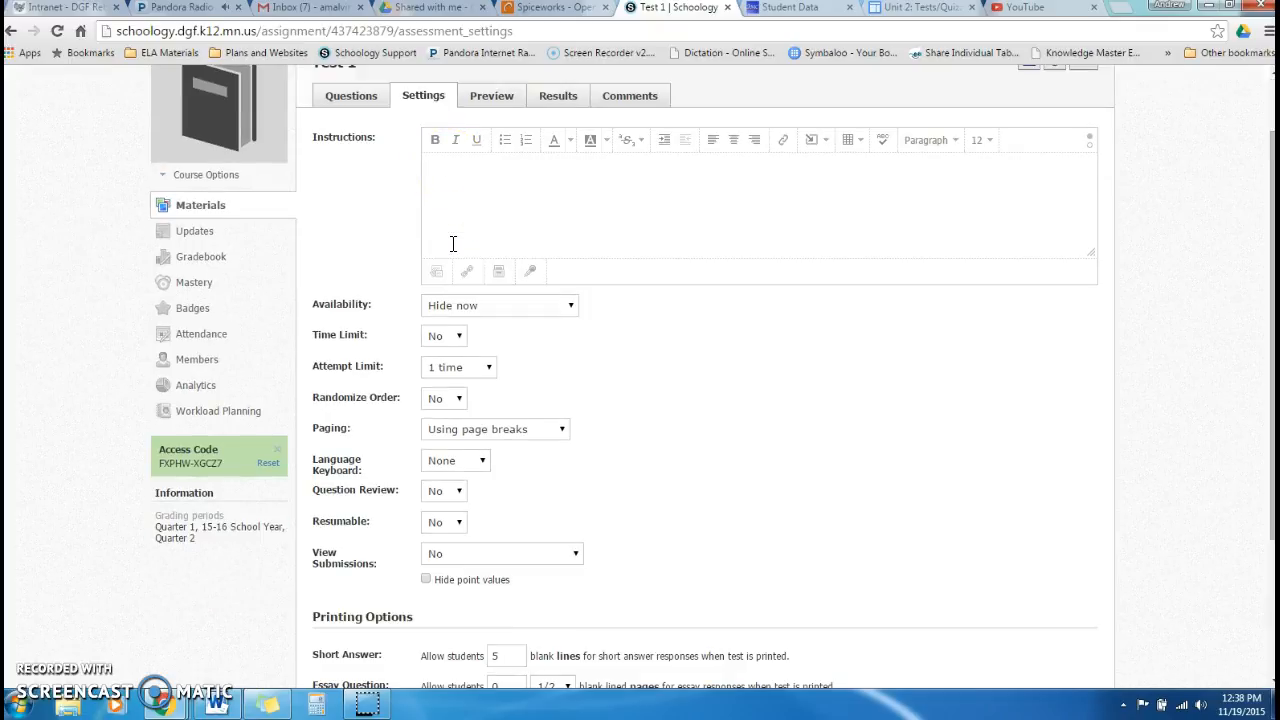
left_click(322, 240)
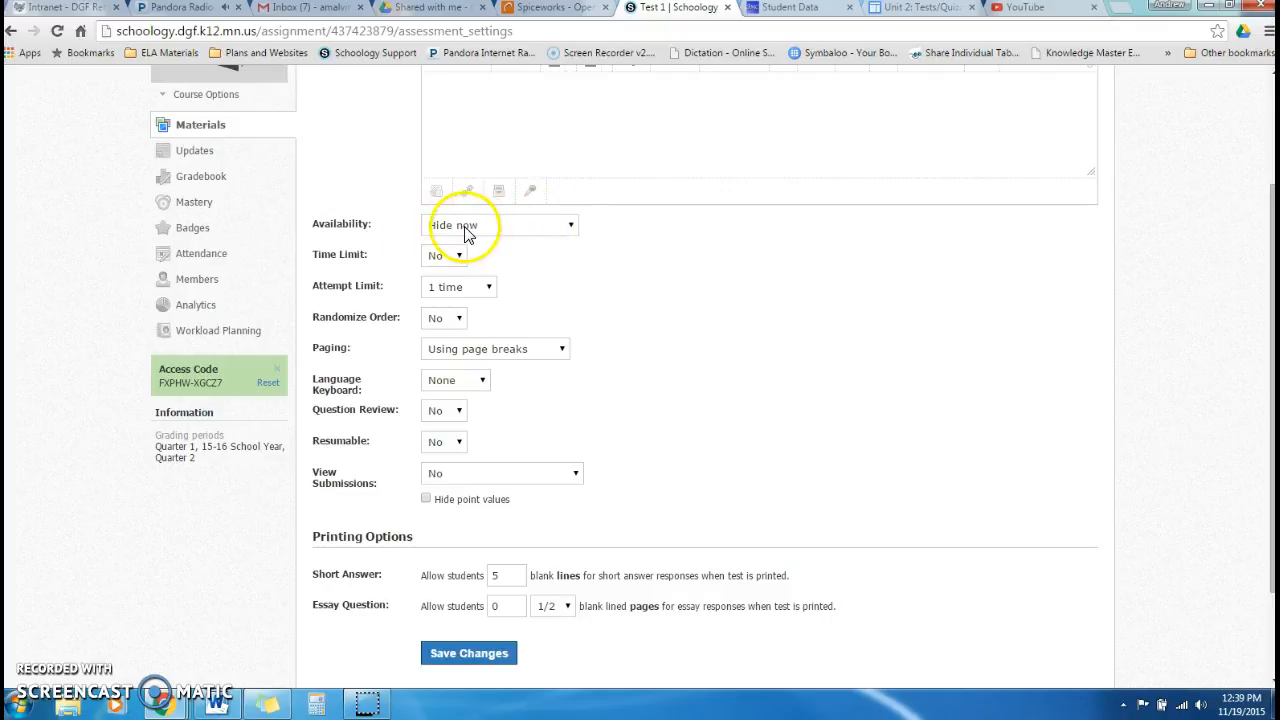
Step: Try the "Available now until..." and "Available from... until..." availability options for Test 1 and return to "Hide now"
left_click(571, 231)
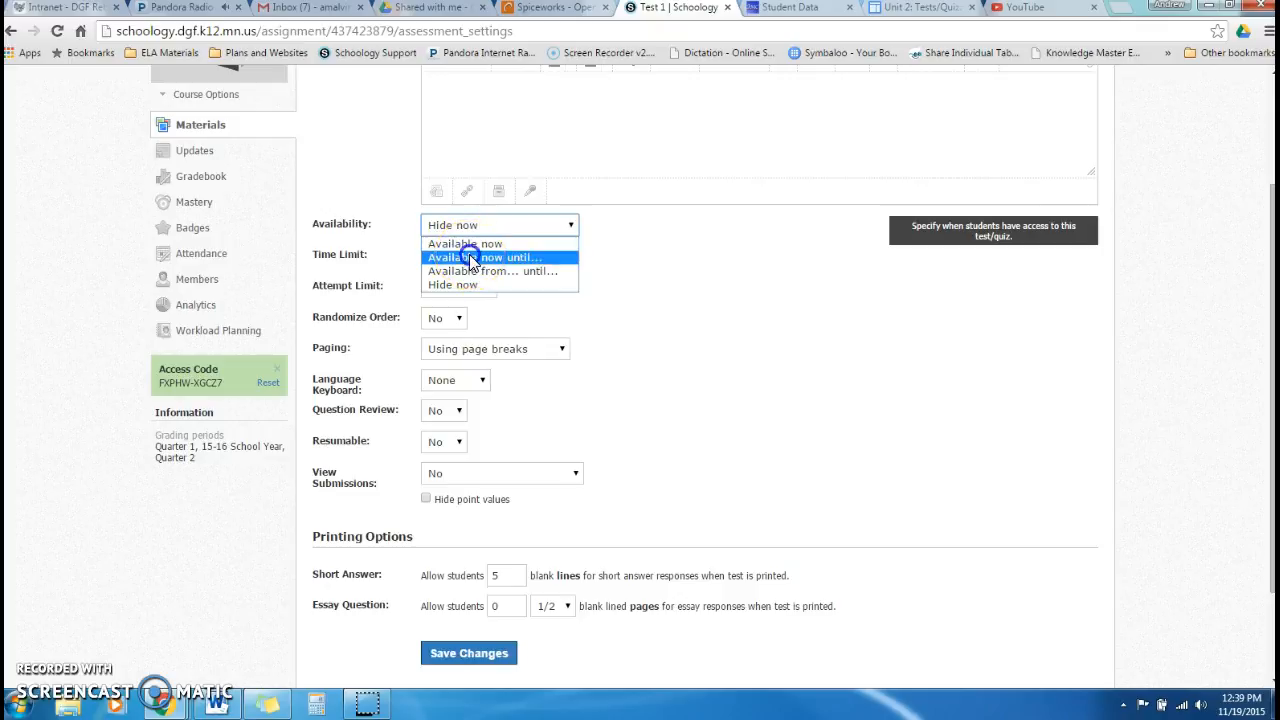
left_click(472, 258)
left_click(538, 230)
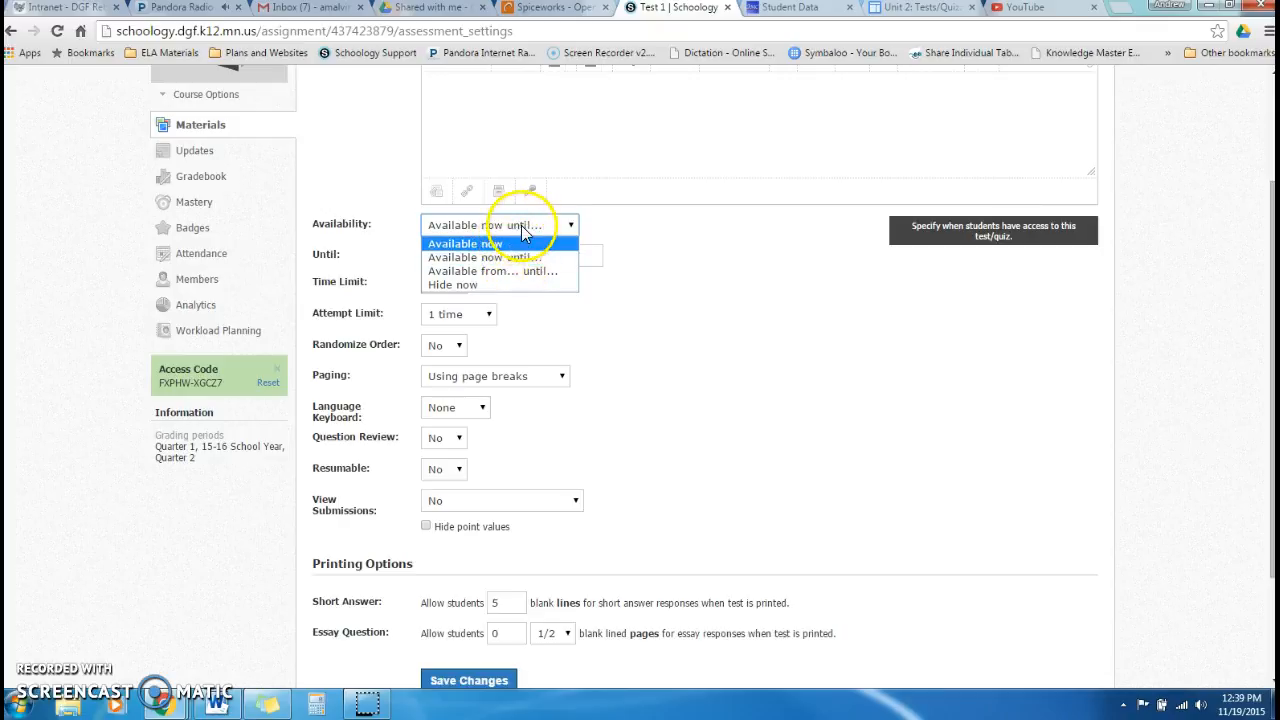
left_click(517, 226)
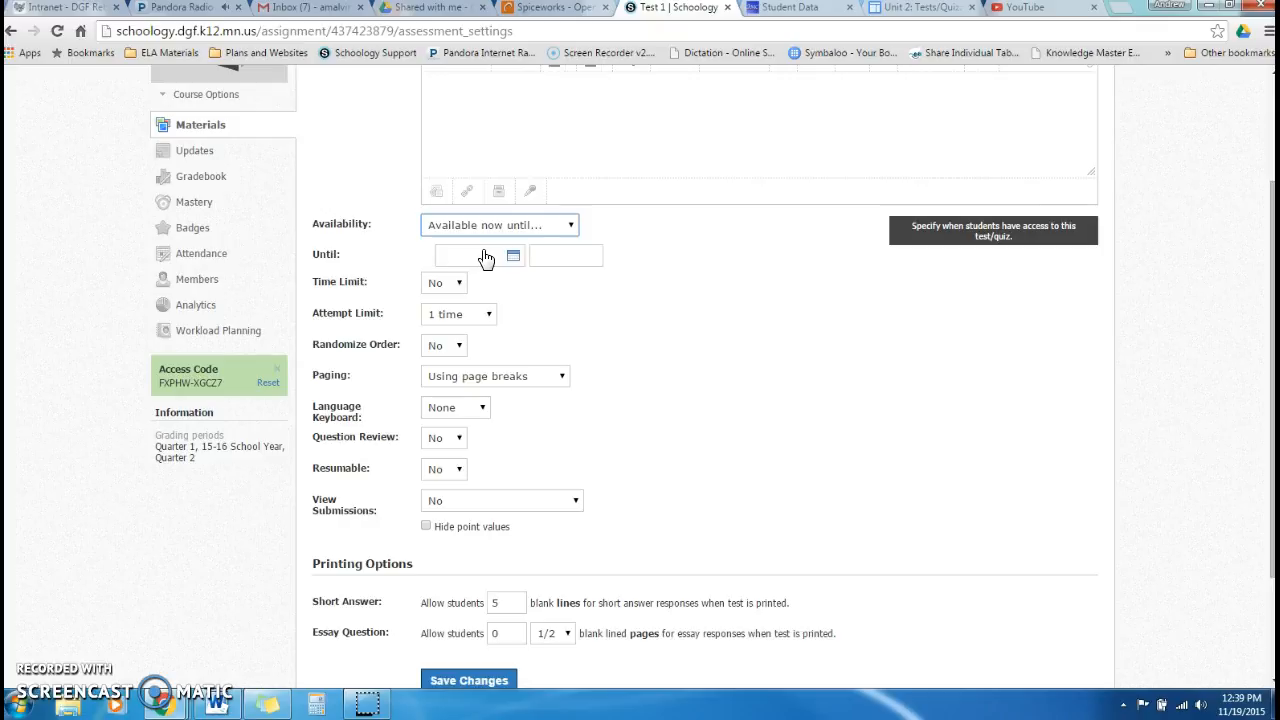
left_click(569, 225)
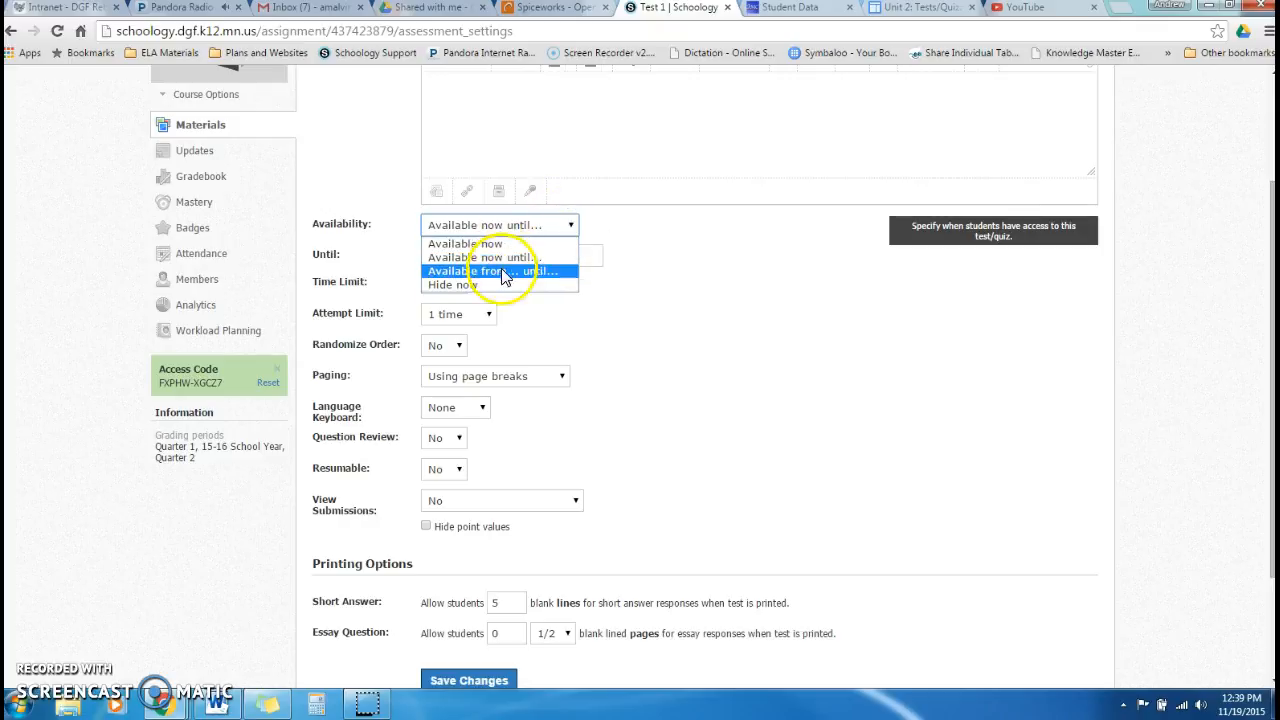
left_click(507, 272)
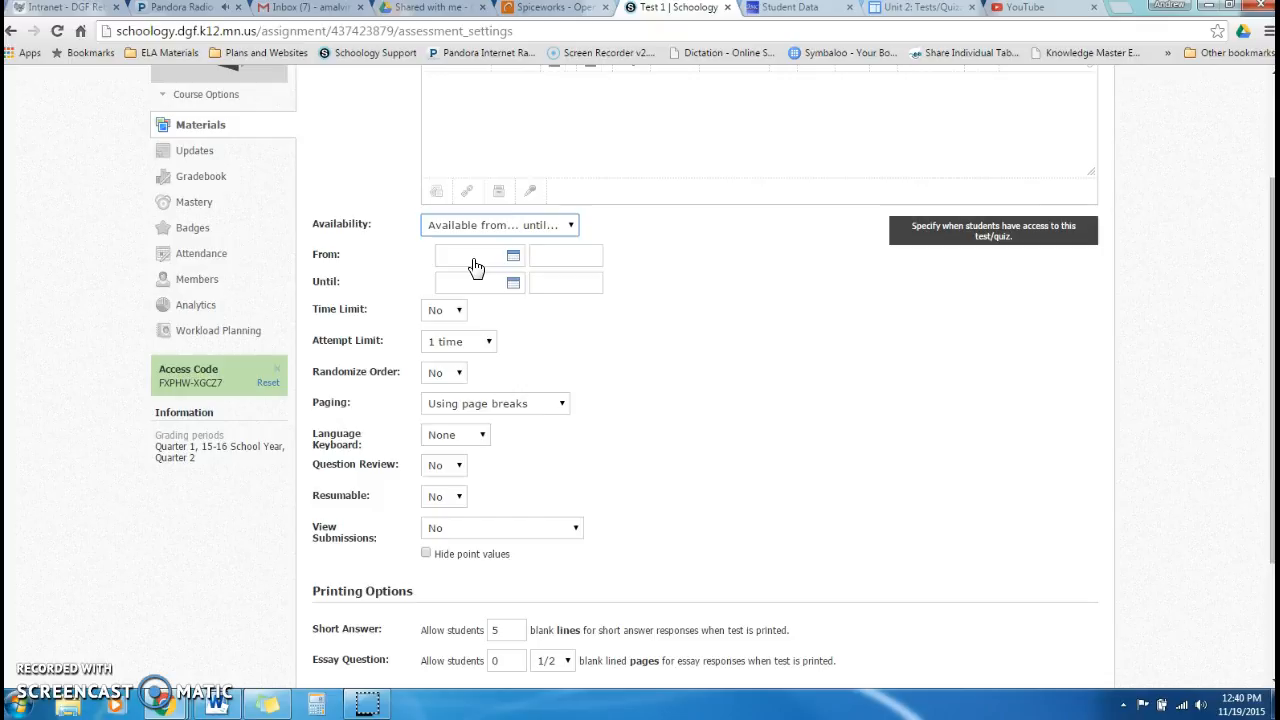
left_click(498, 224)
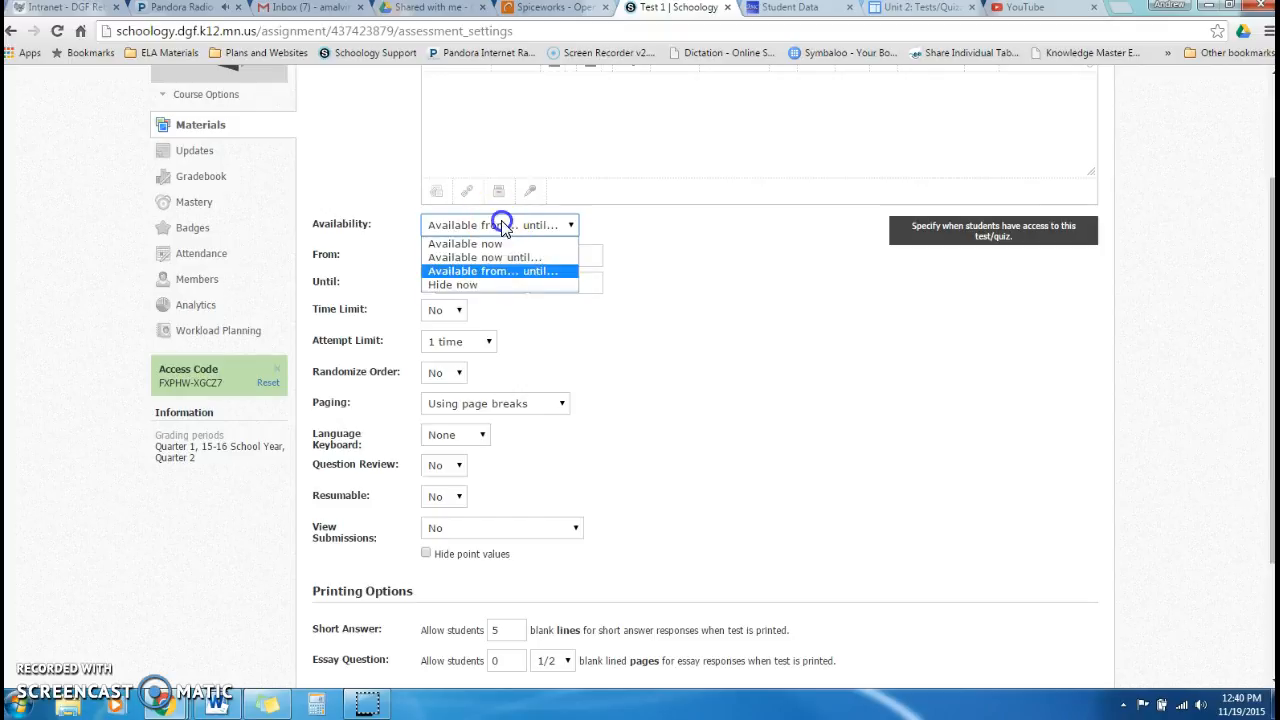
left_click(470, 284)
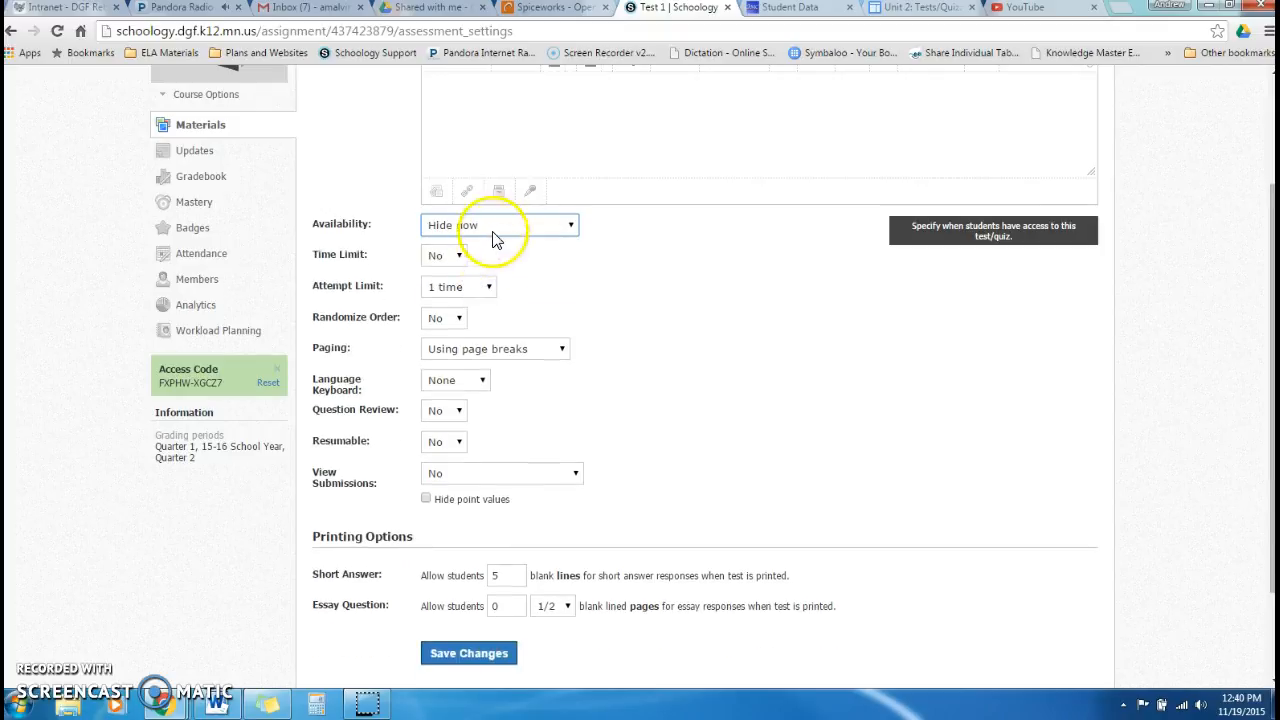
Step: Set the test's availability to "Available now" and enable a time limit of 35 minutes
left_click(491, 224)
left_click(486, 243)
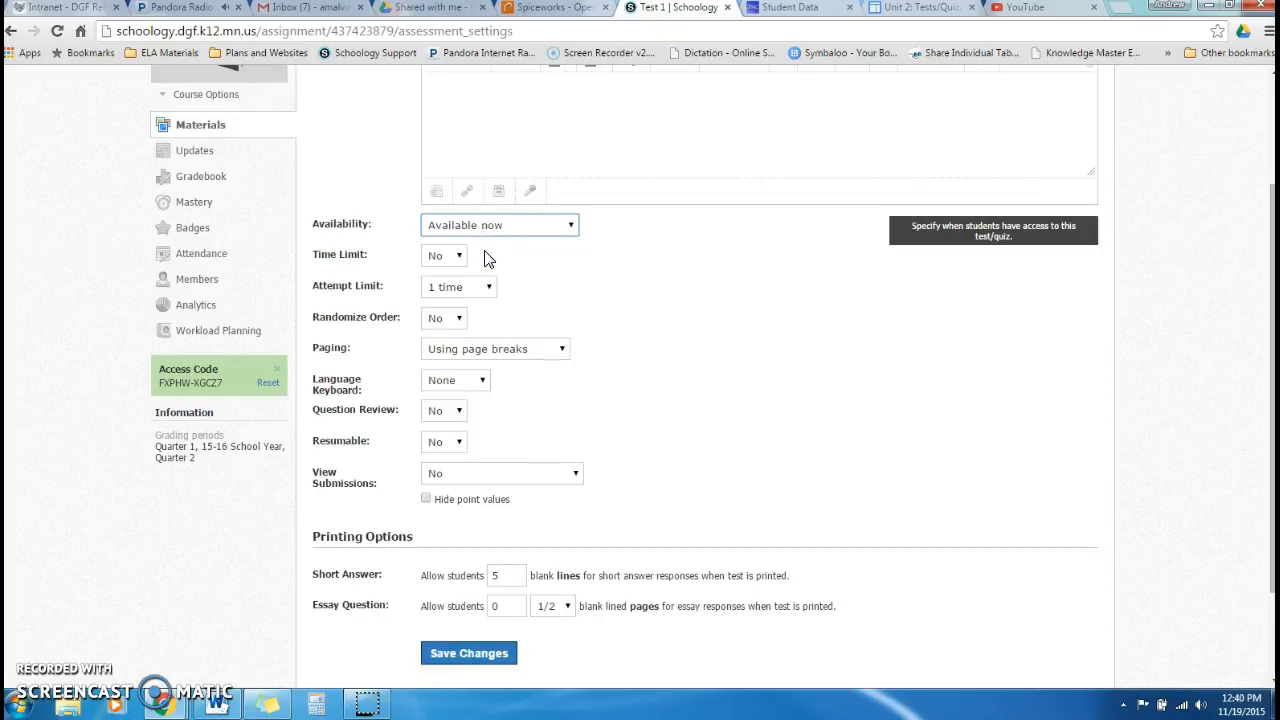
left_click(457, 256)
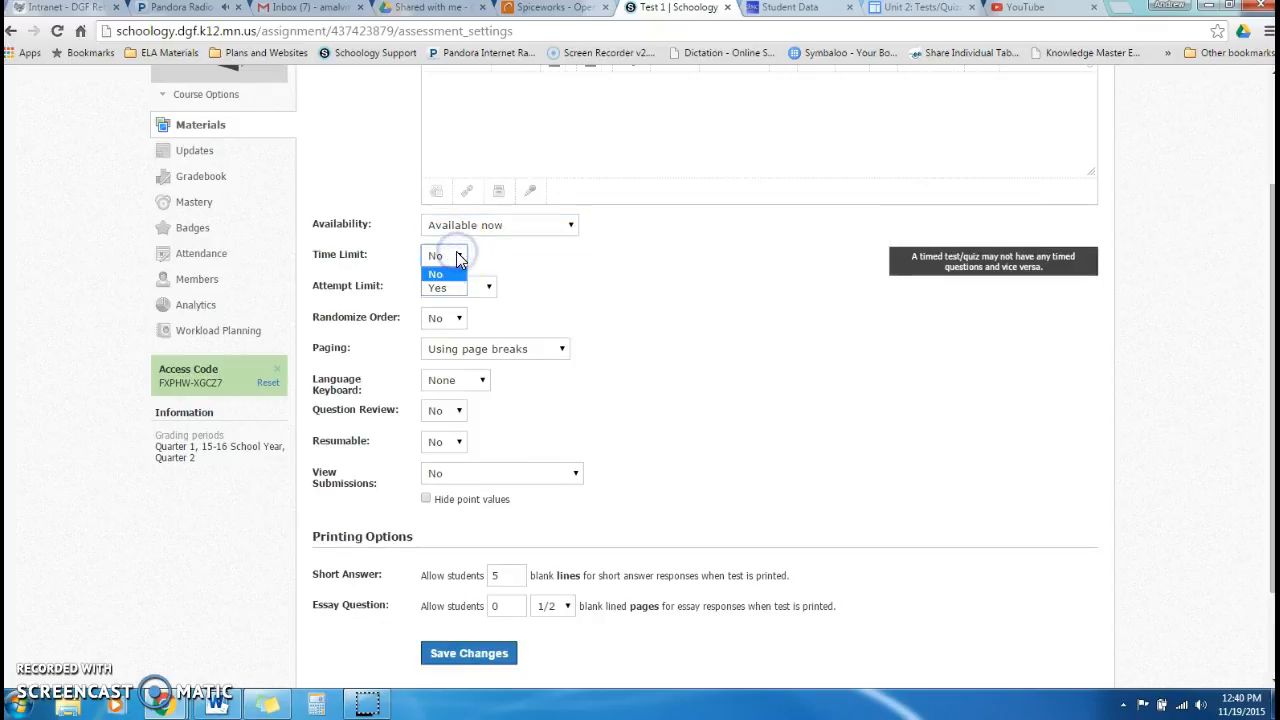
left_click(457, 289)
left_click(553, 256)
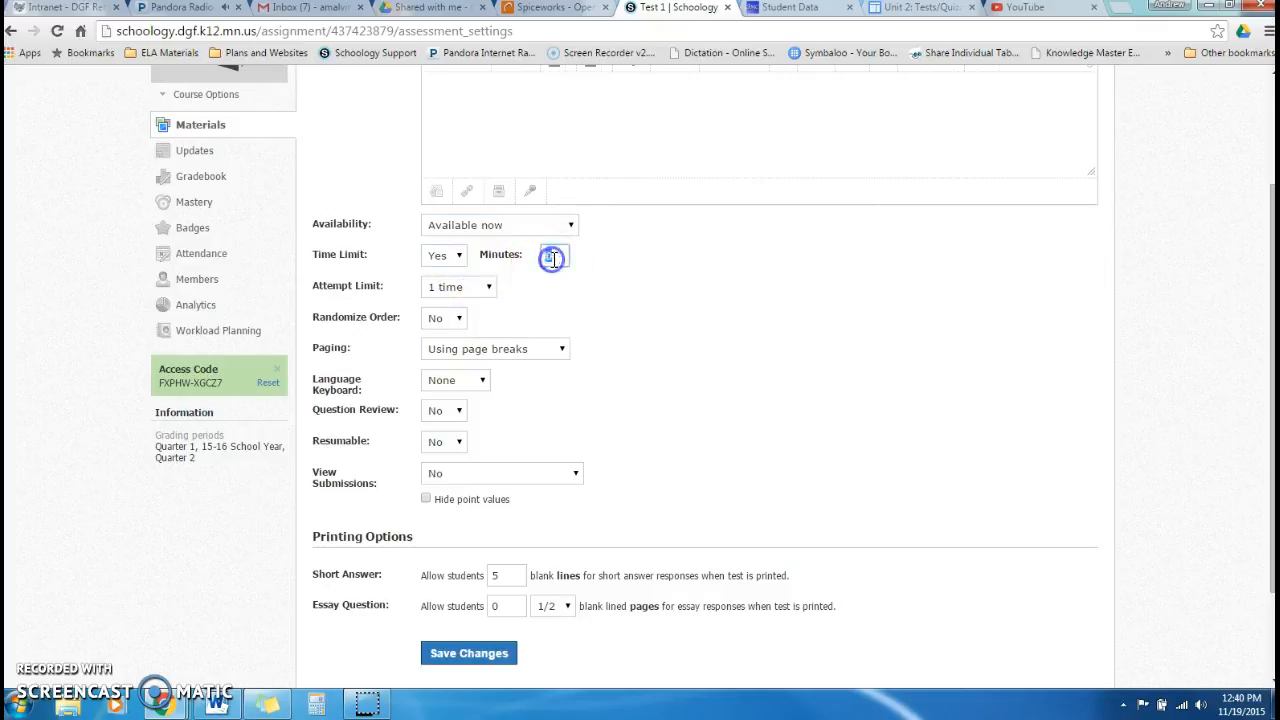
type("35")
left_click(587, 258)
Step: Check the attempt limit choices and set Randomize Order to Yes for the test
left_click(491, 286)
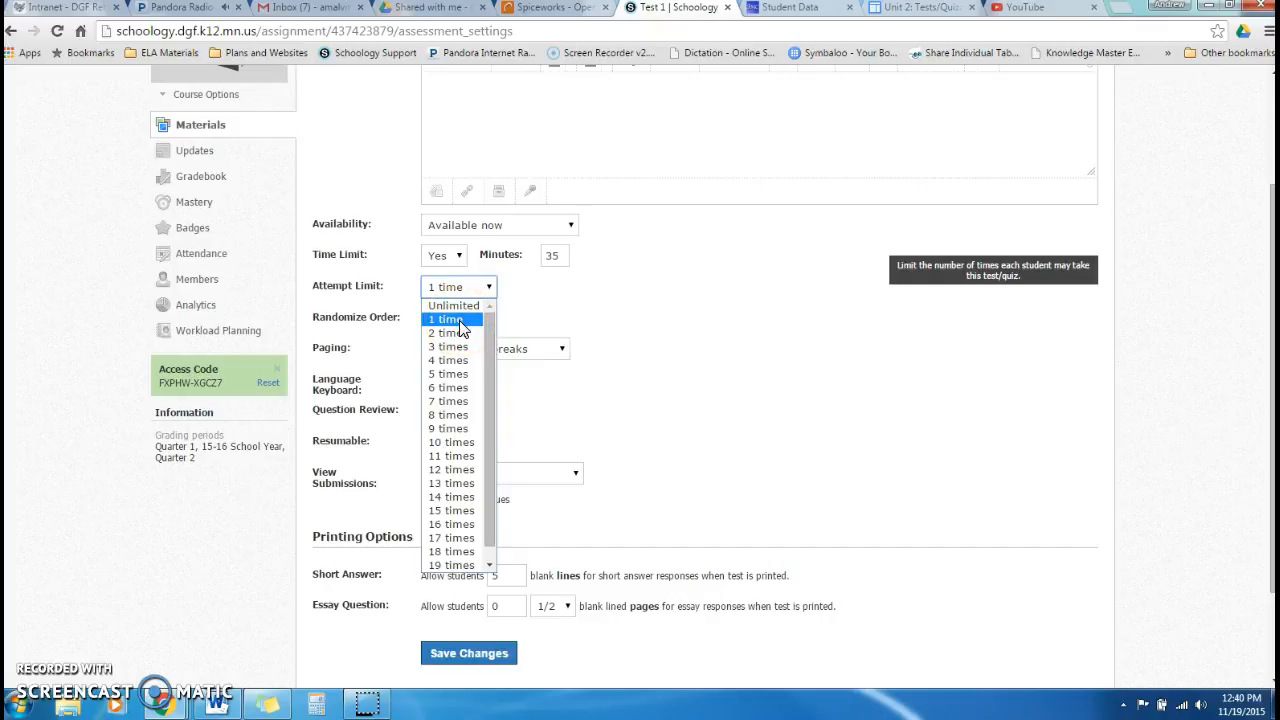
left_click(601, 310)
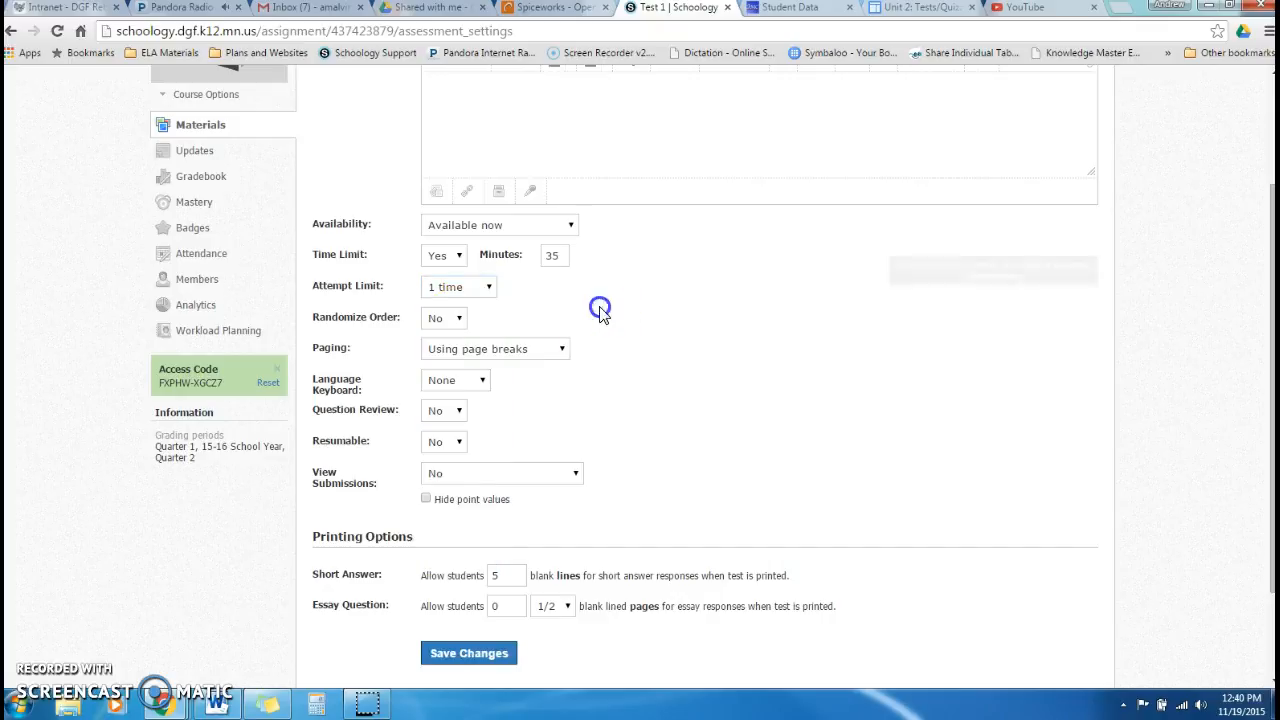
left_click(455, 319)
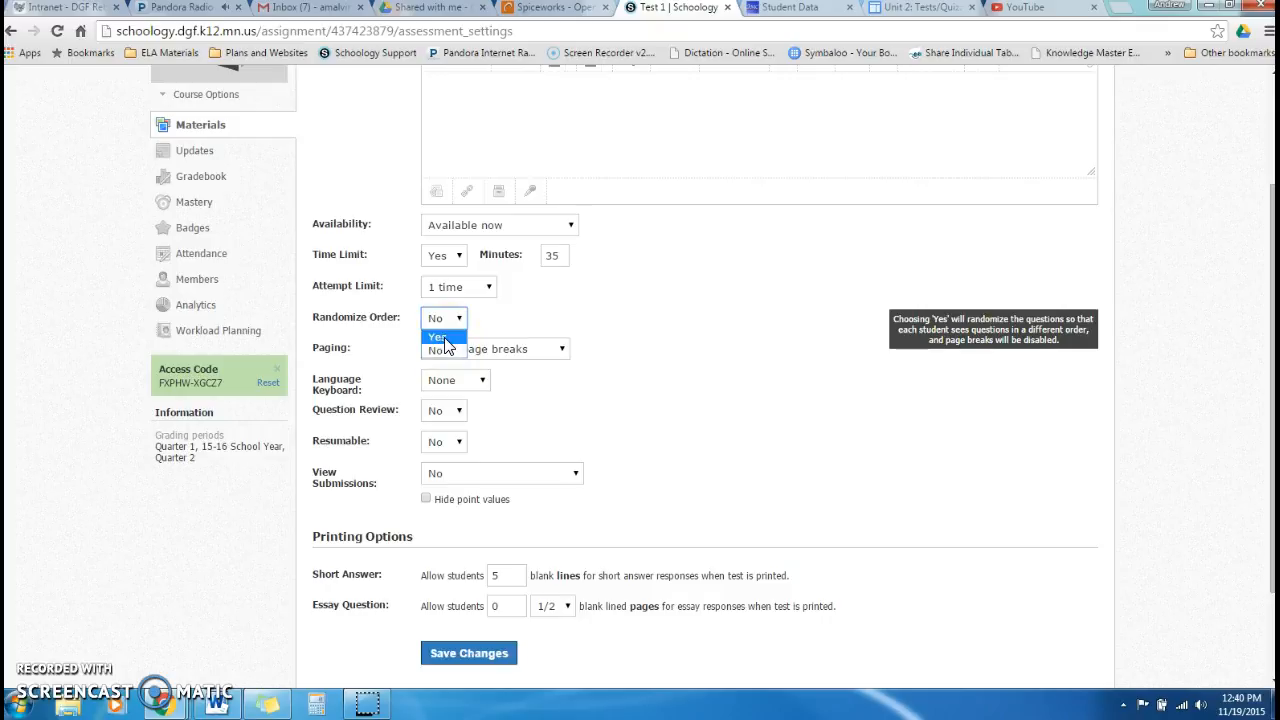
left_click(440, 338)
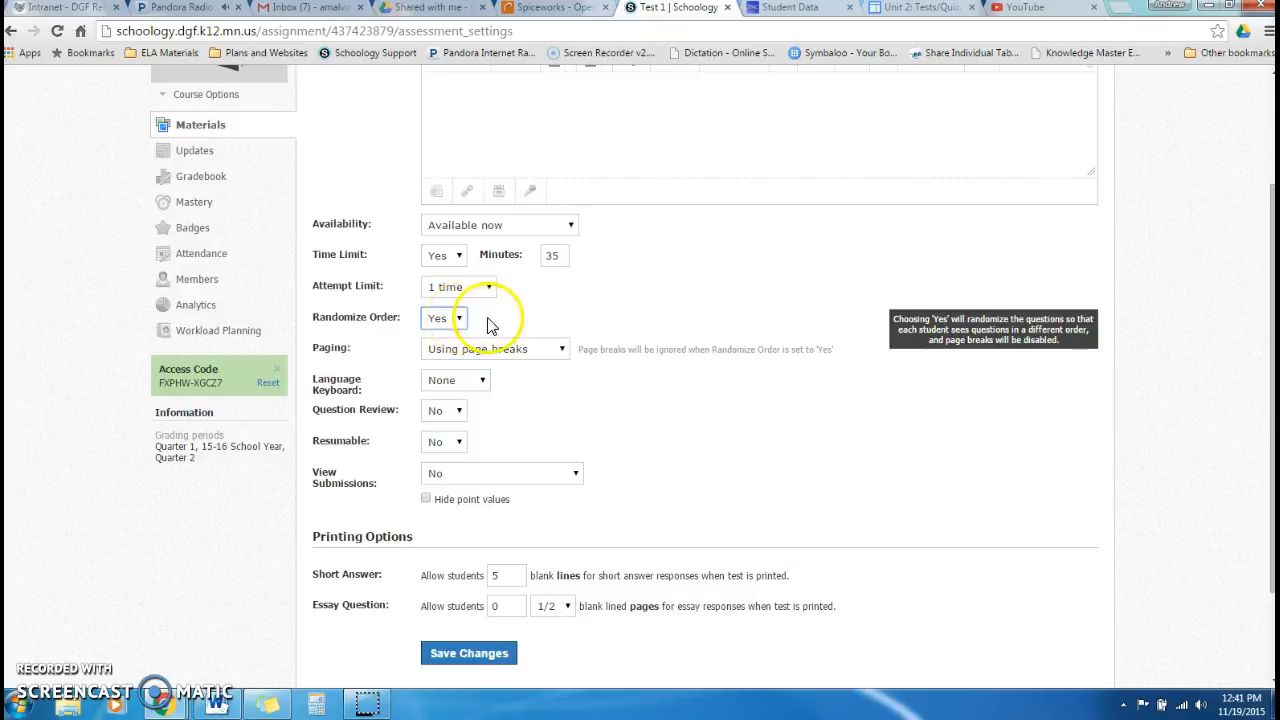
Step: Examine the available choices for the test's Paging and Language Keyboard settings
left_click(493, 350)
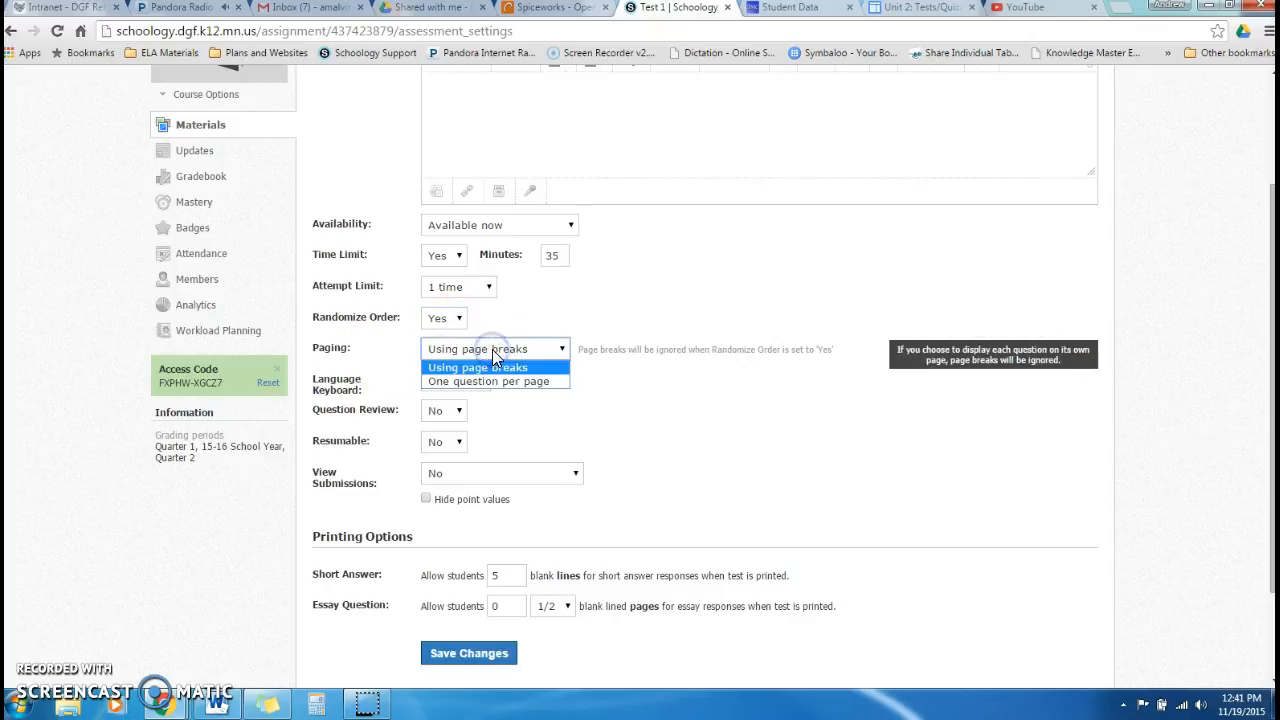
left_click(495, 385)
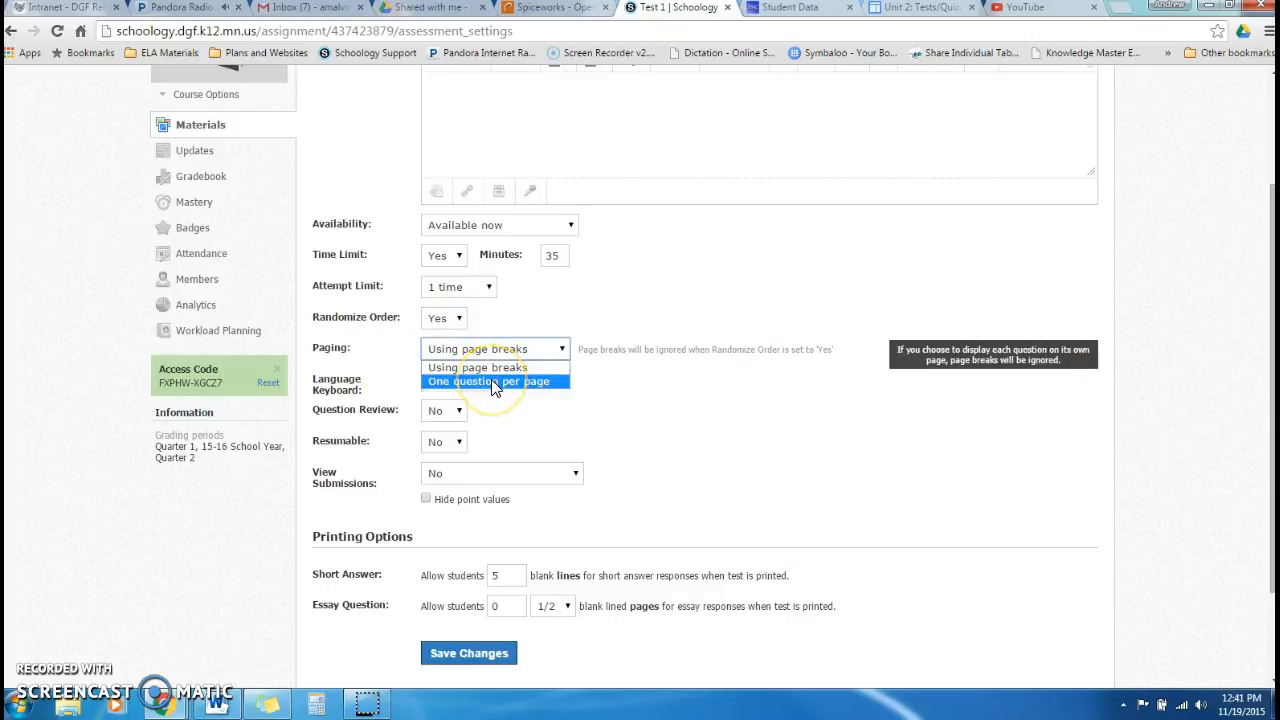
left_click(492, 370)
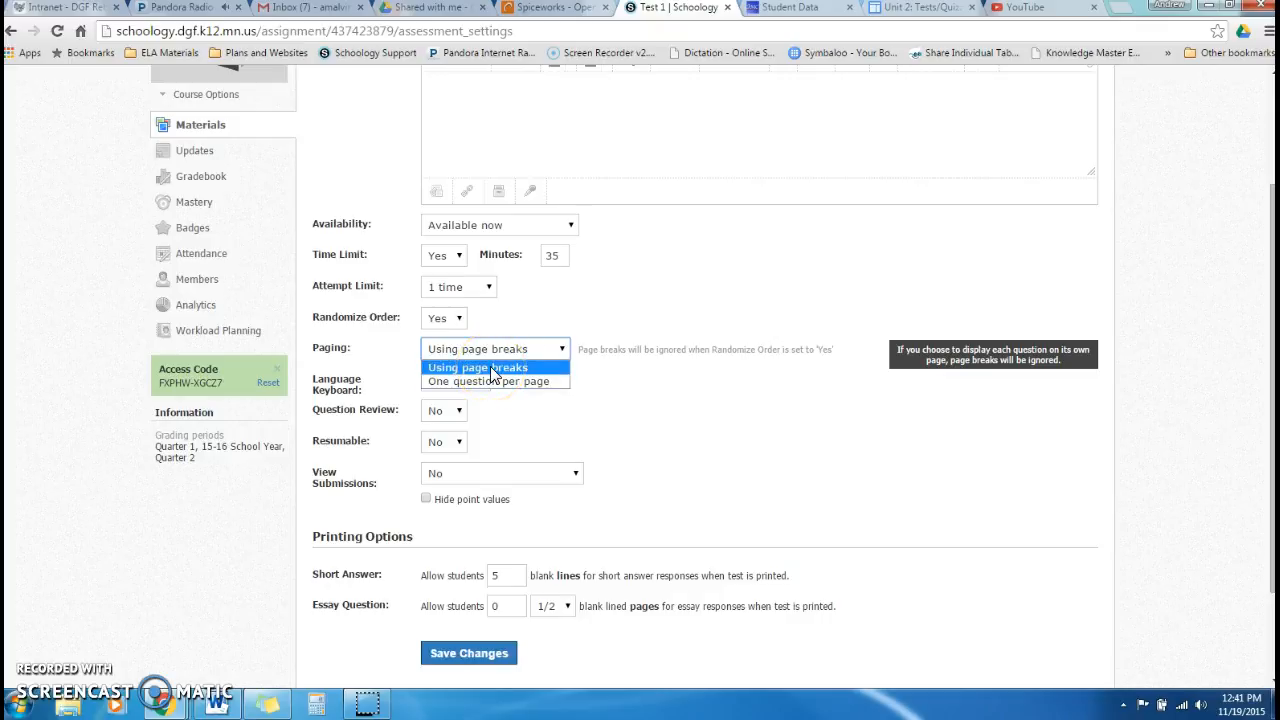
left_click(490, 368)
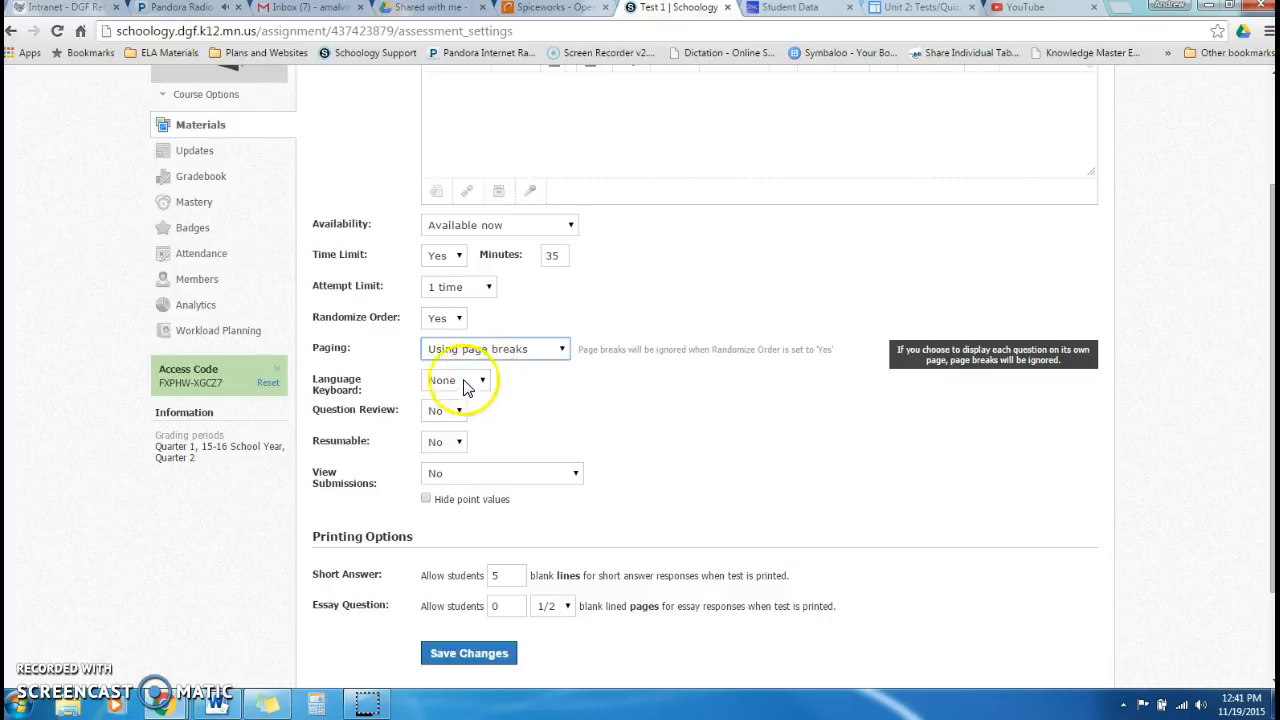
left_click(448, 356)
left_click(474, 358)
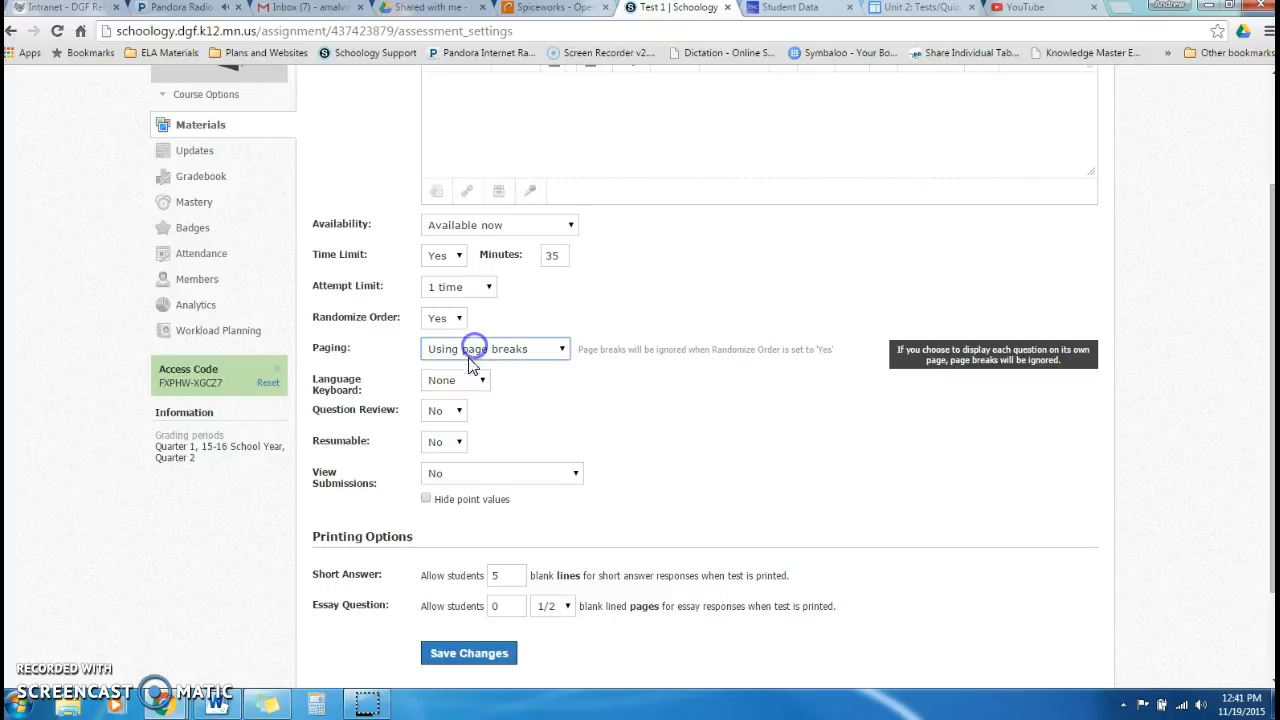
left_click(476, 384)
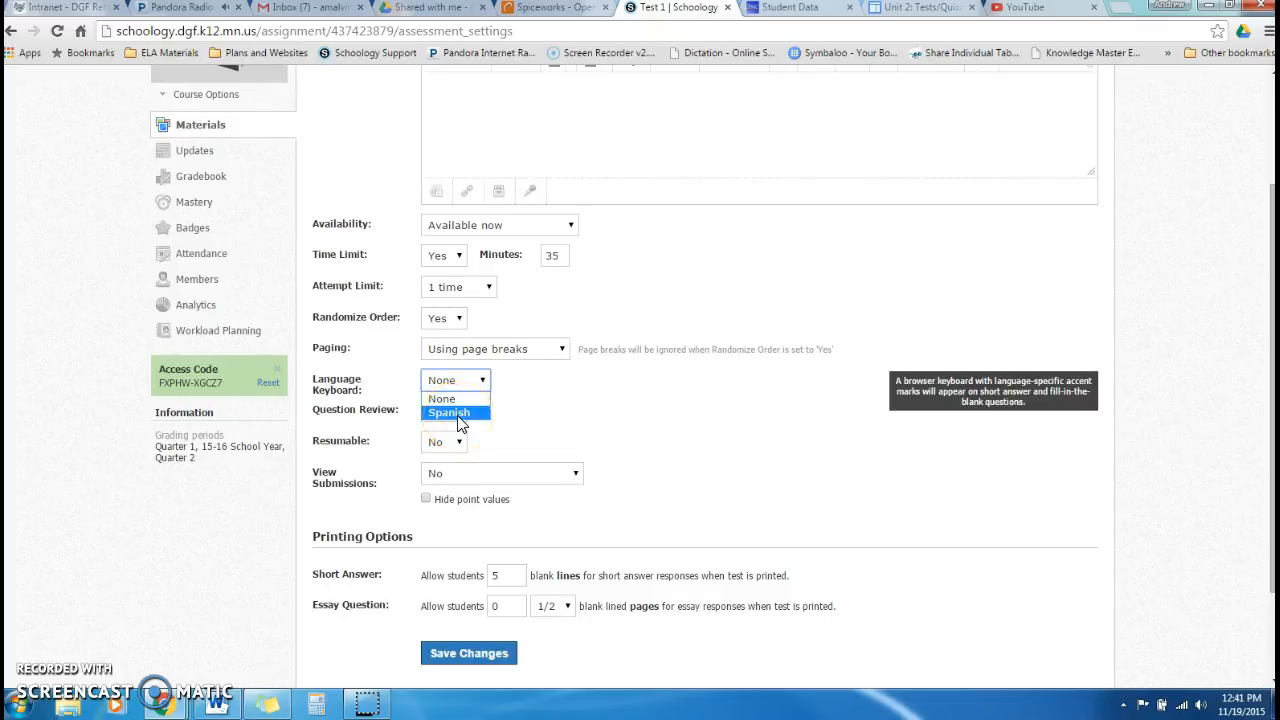
left_click(514, 410)
left_click(500, 425)
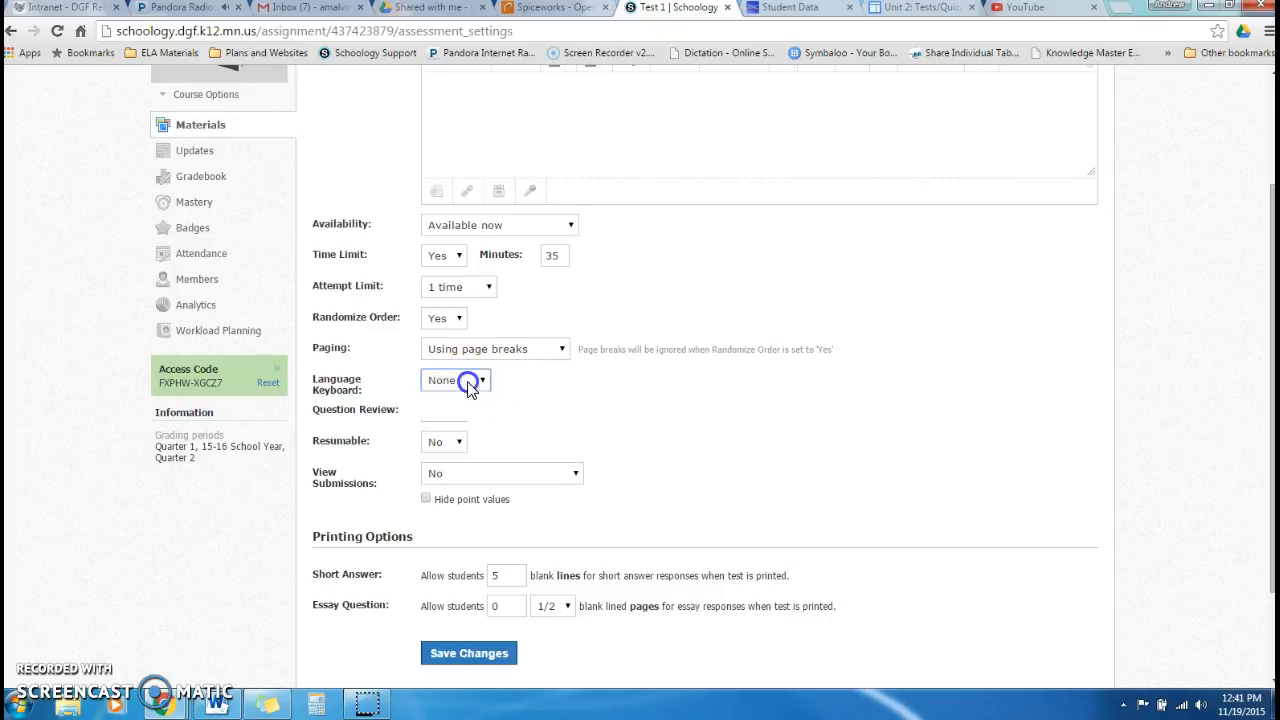
left_click(468, 386)
left_click(432, 441)
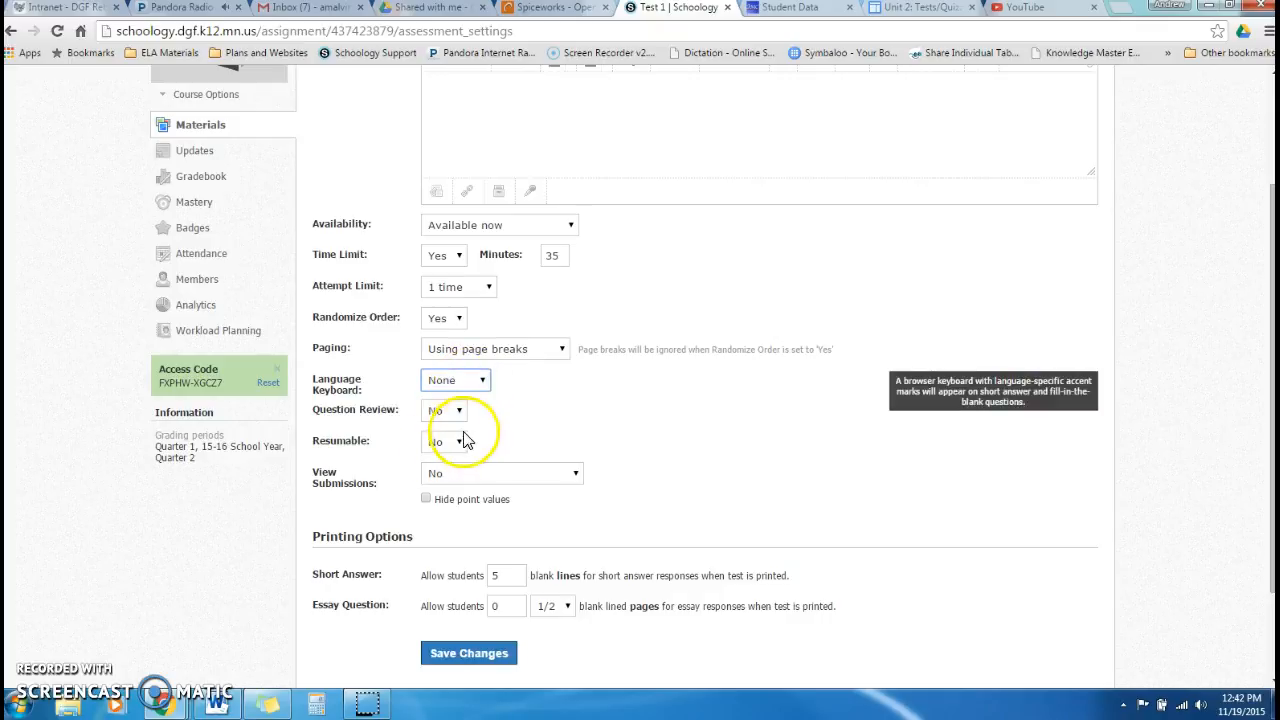
Step: Examine the choices for the Question Review and Resumable settings
scroll(400, 410, "down", 1)
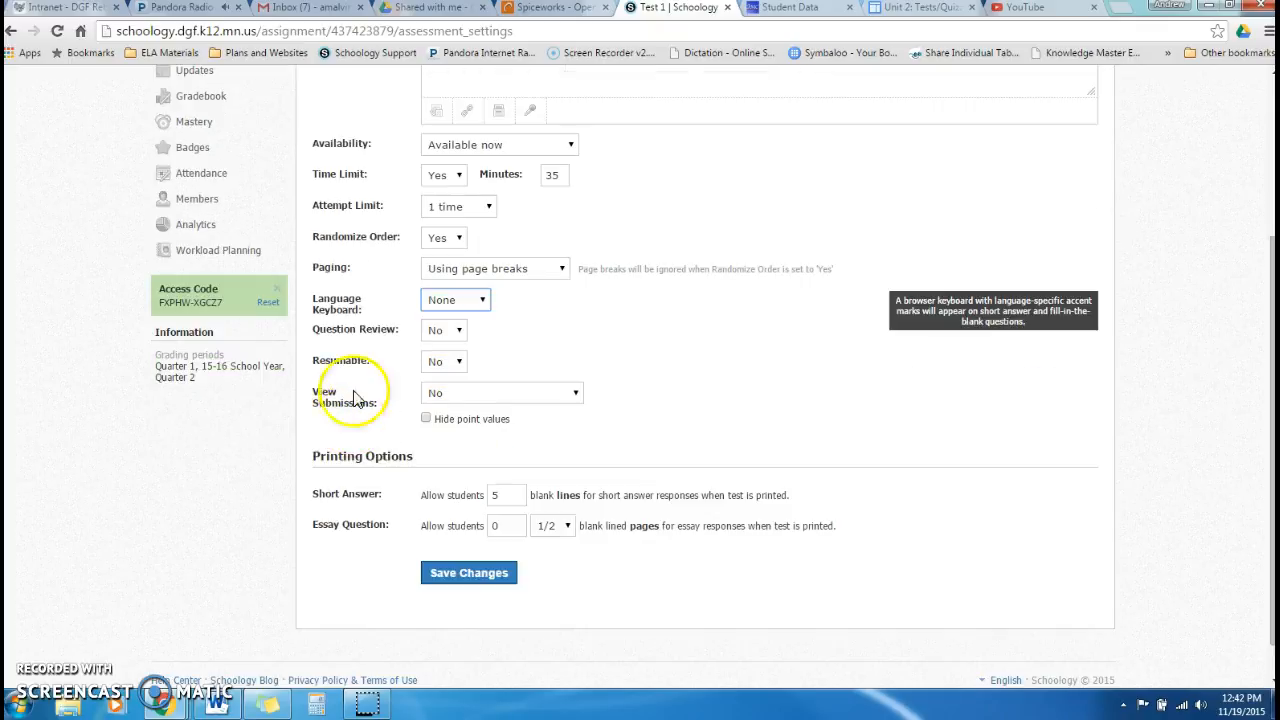
left_click(460, 331)
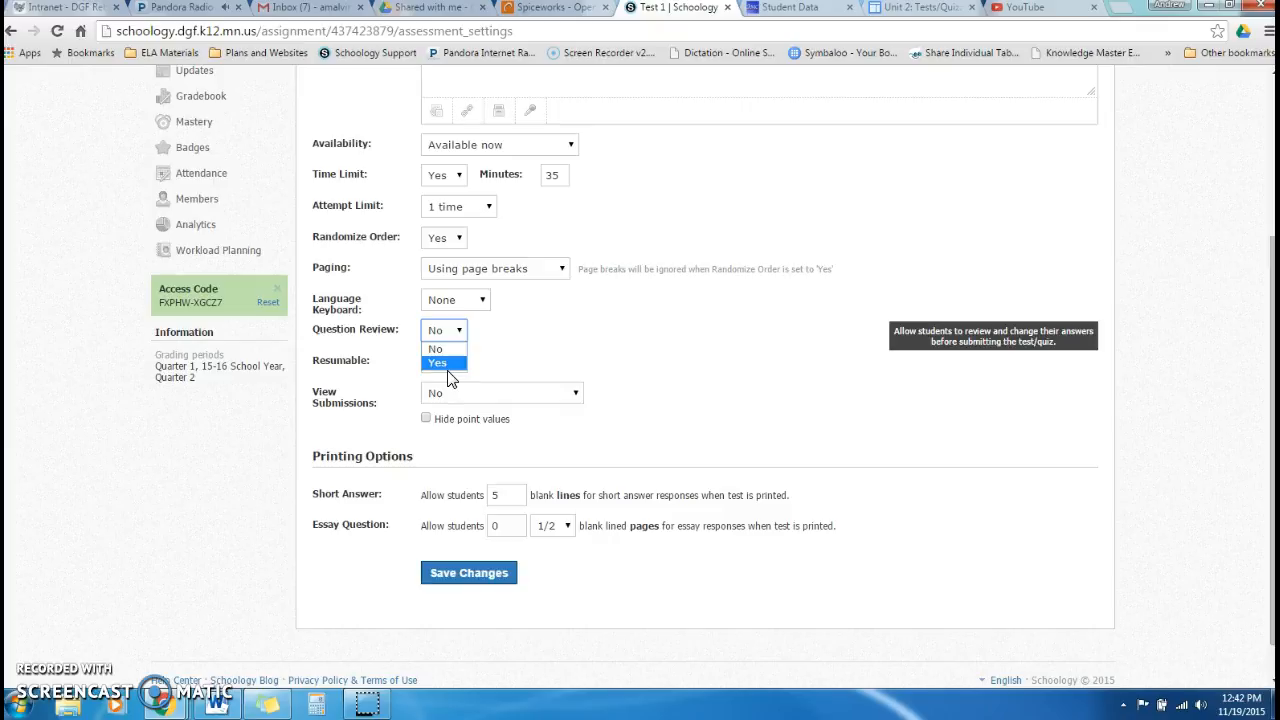
left_click(519, 310)
left_click(451, 364)
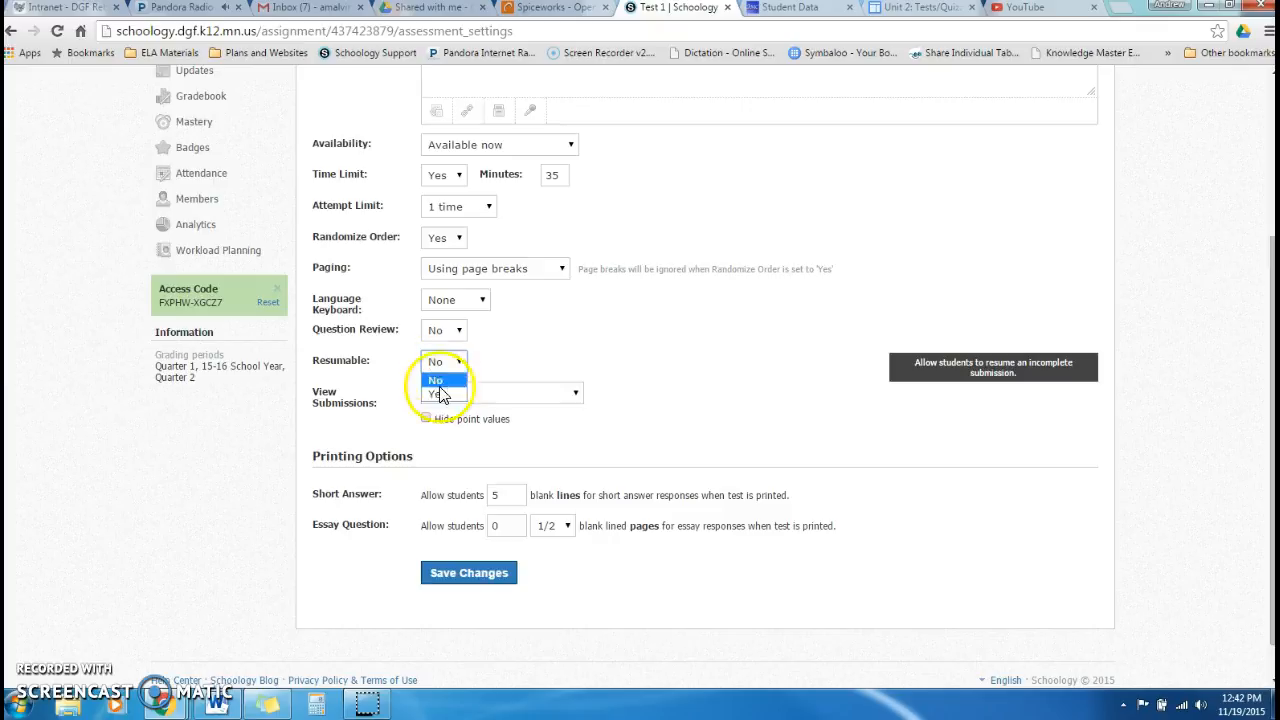
left_click(445, 398)
left_click(508, 362)
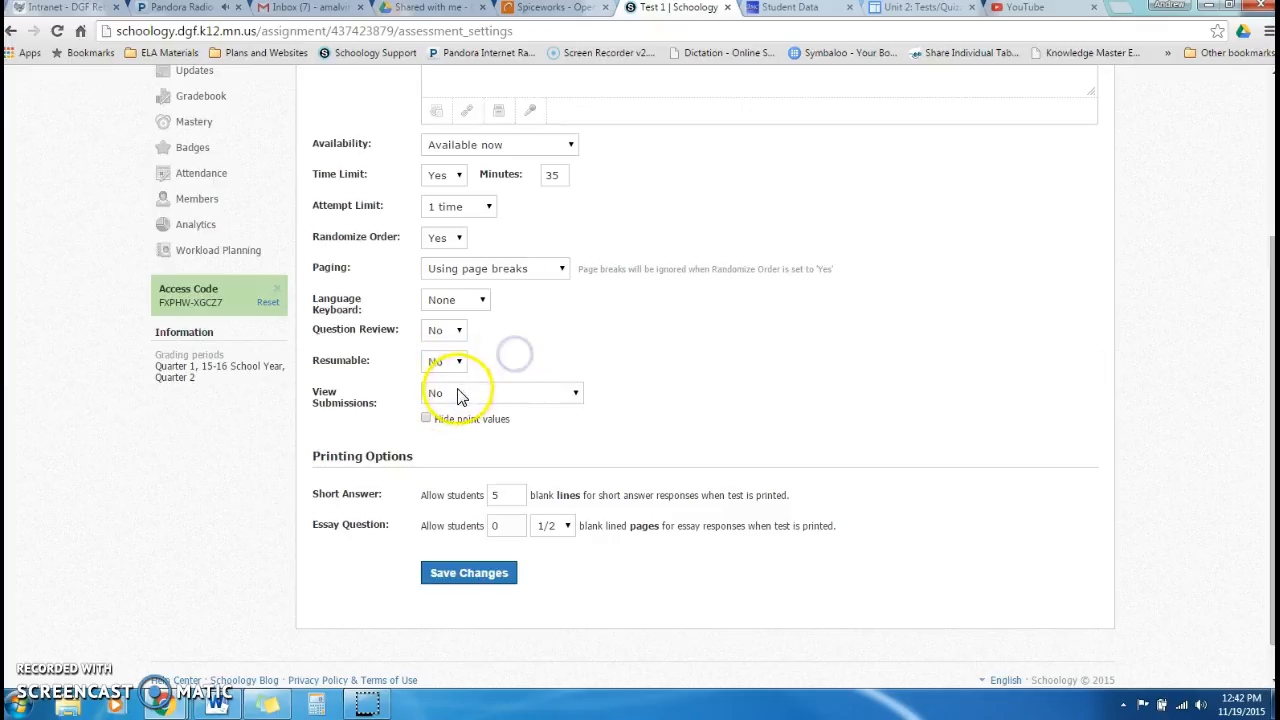
Step: Set View Submissions to Yes so students can view their test results without the correct answers
left_click(500, 392)
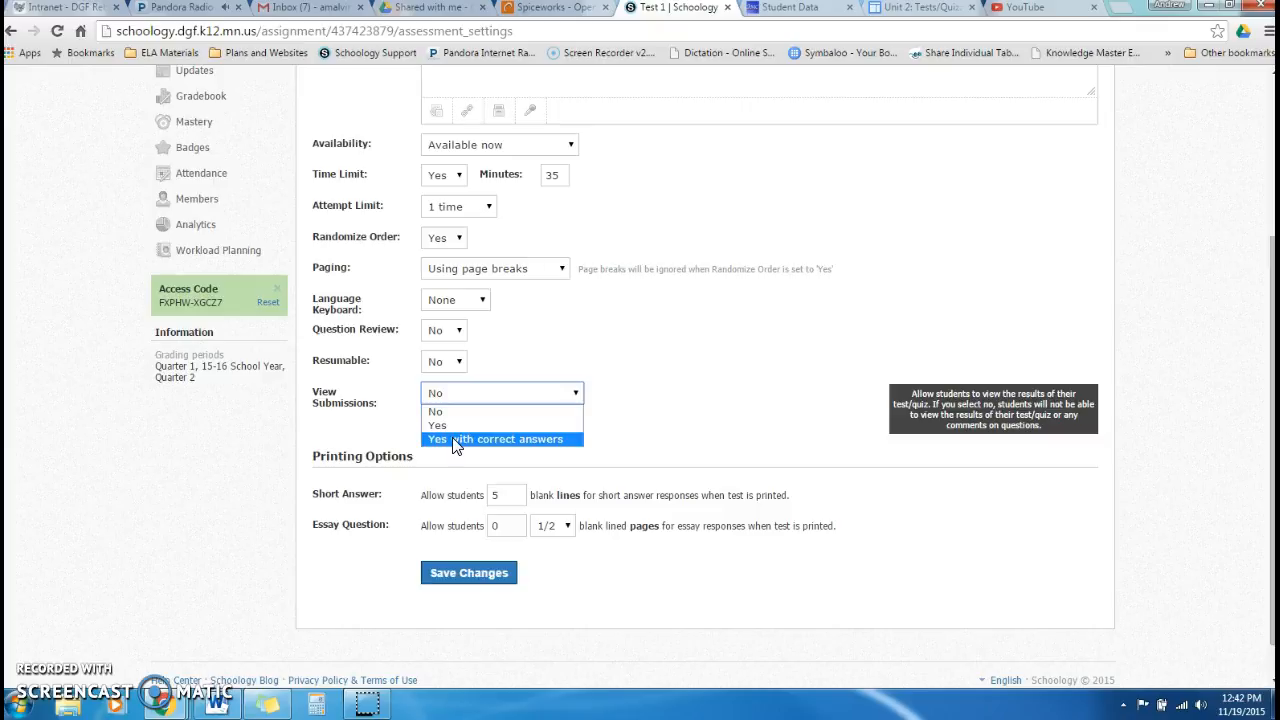
left_click(455, 440)
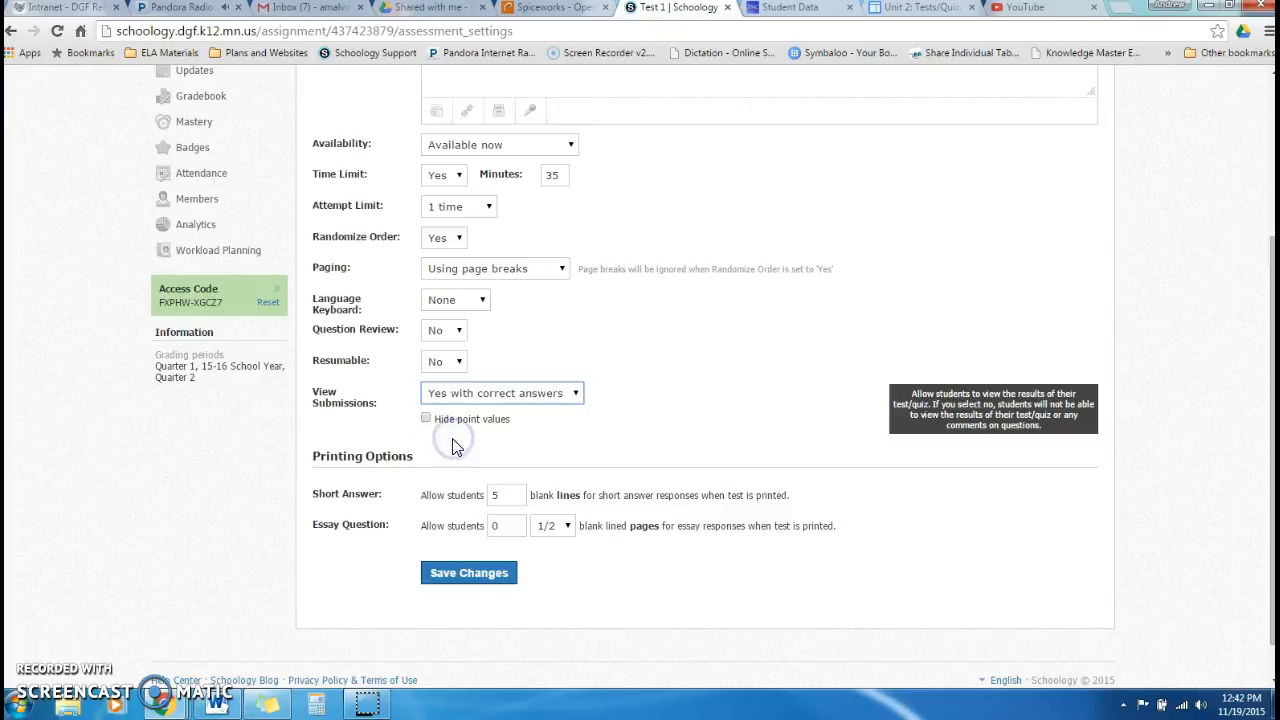
left_click(548, 396)
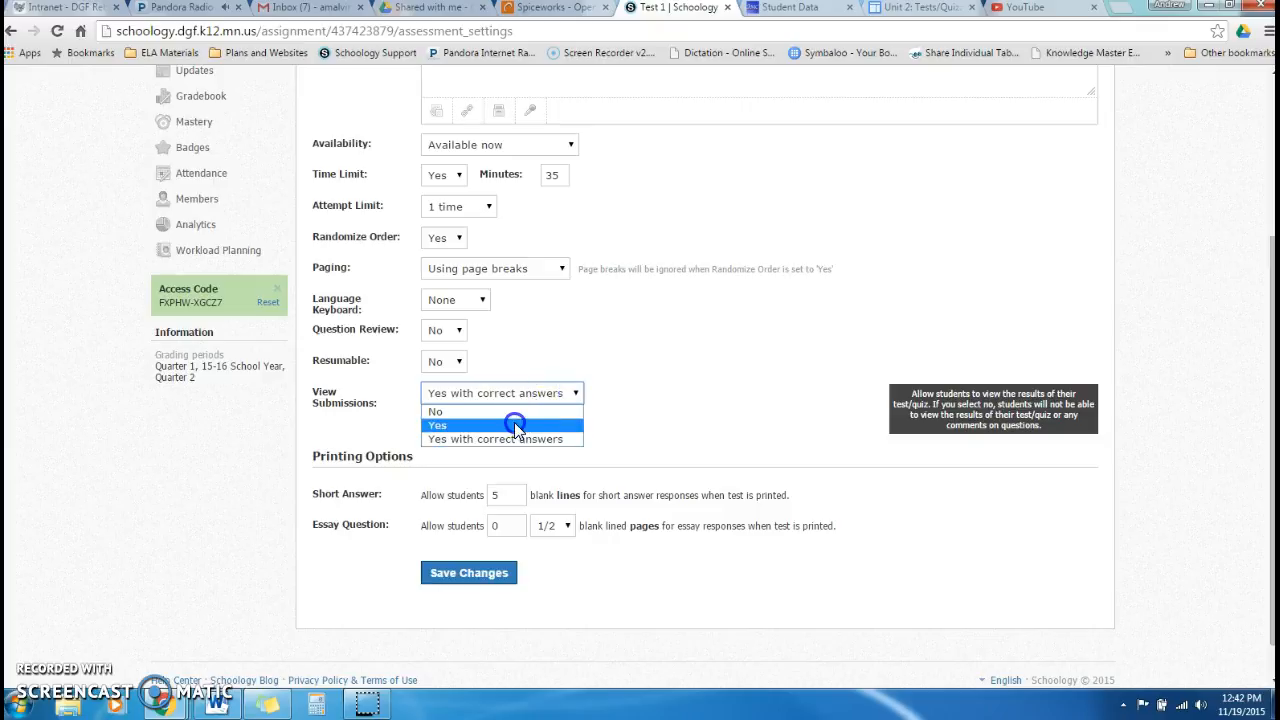
left_click(514, 425)
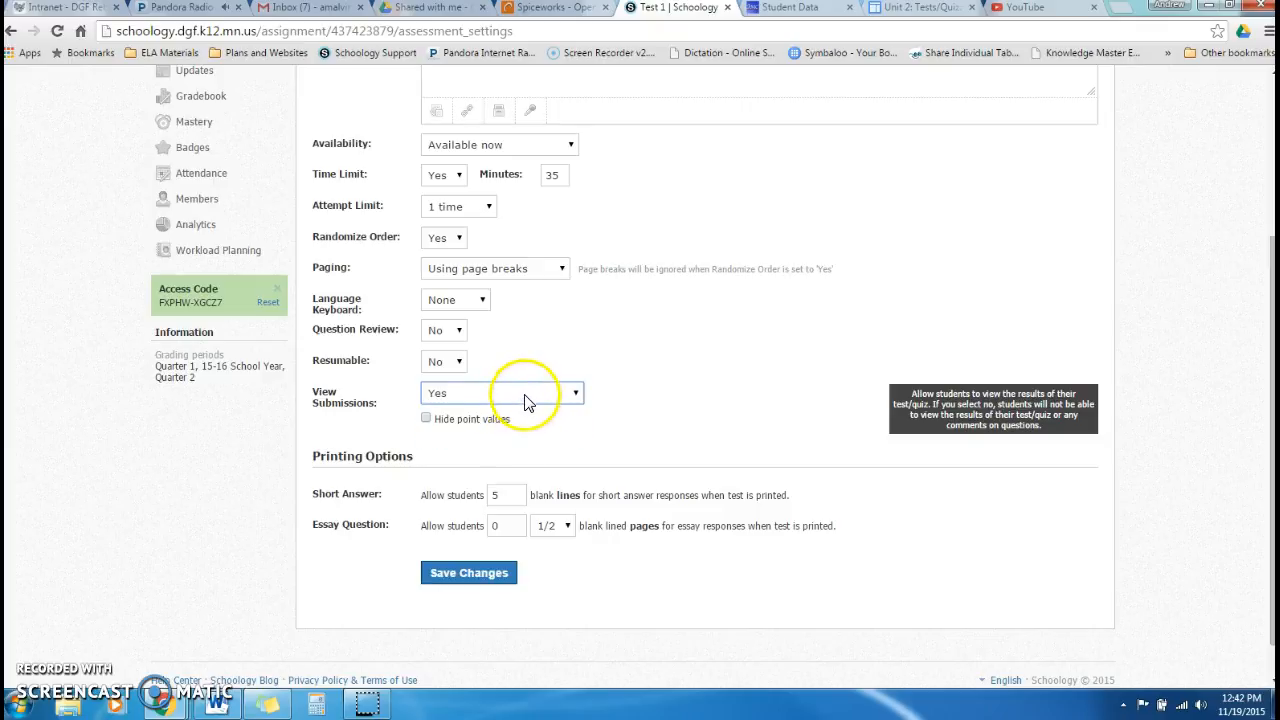
Step: Set View Submissions to No so students cannot view their Test 1 results
left_click(528, 400)
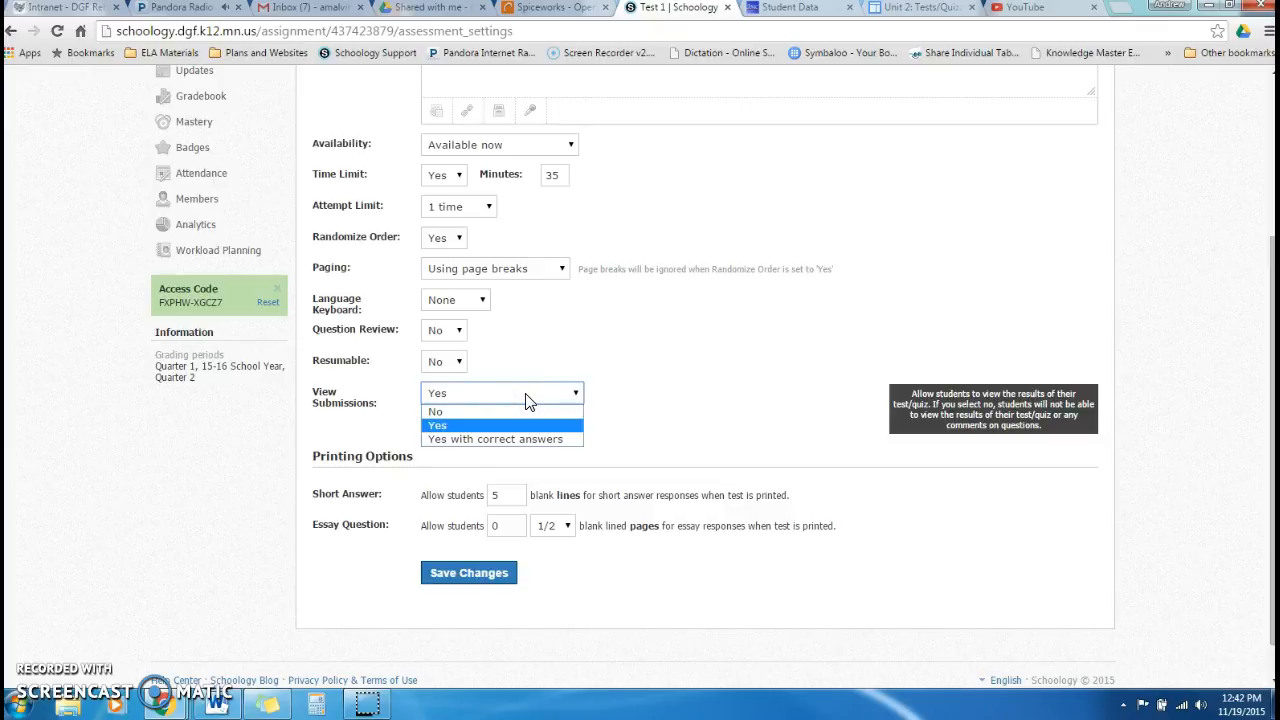
left_click(706, 391)
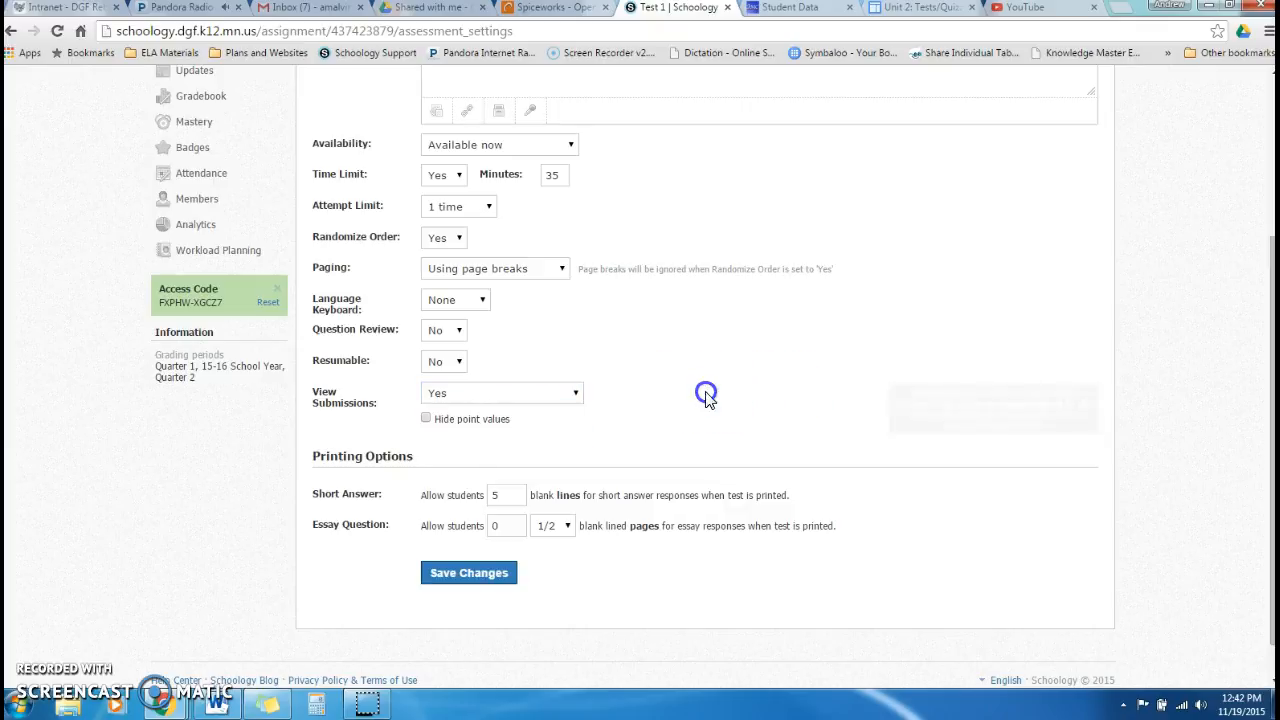
left_click(576, 394)
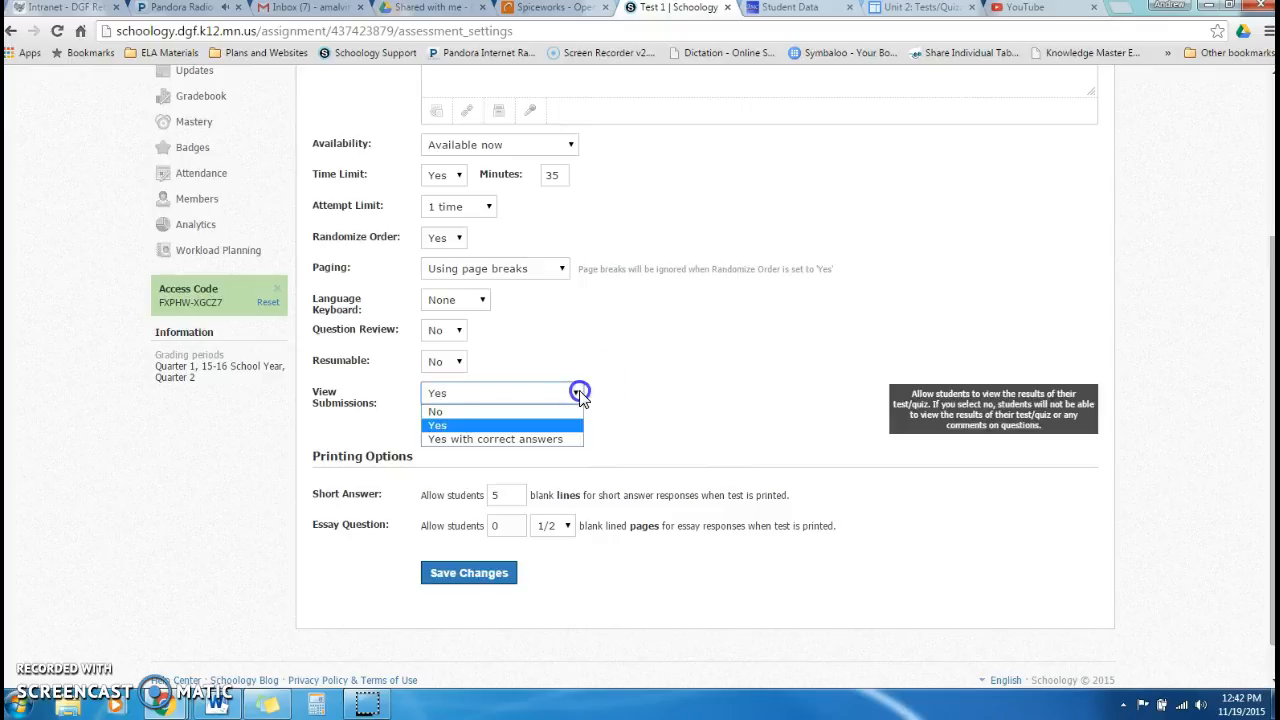
left_click(500, 413)
Step: Check the printing options for short answer and essay questions, and save the Test 1 settings
scroll(490, 470, "down", 1)
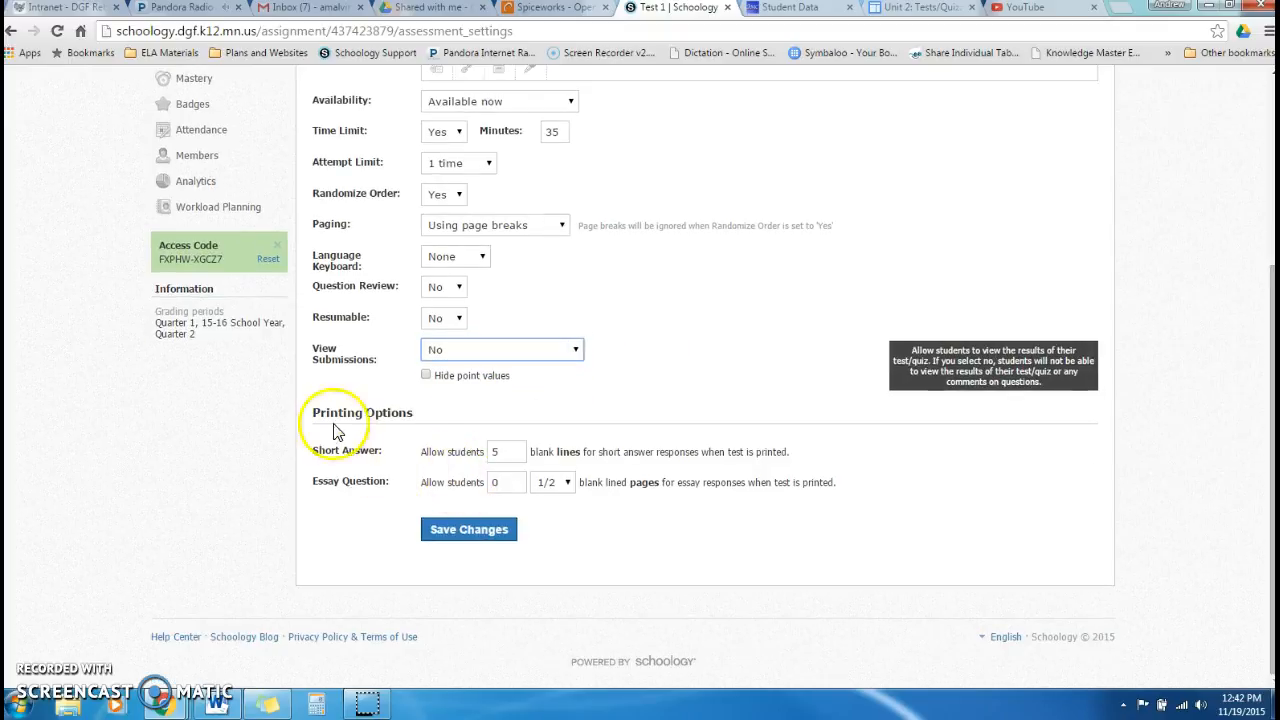
left_click(522, 452)
left_click(505, 483)
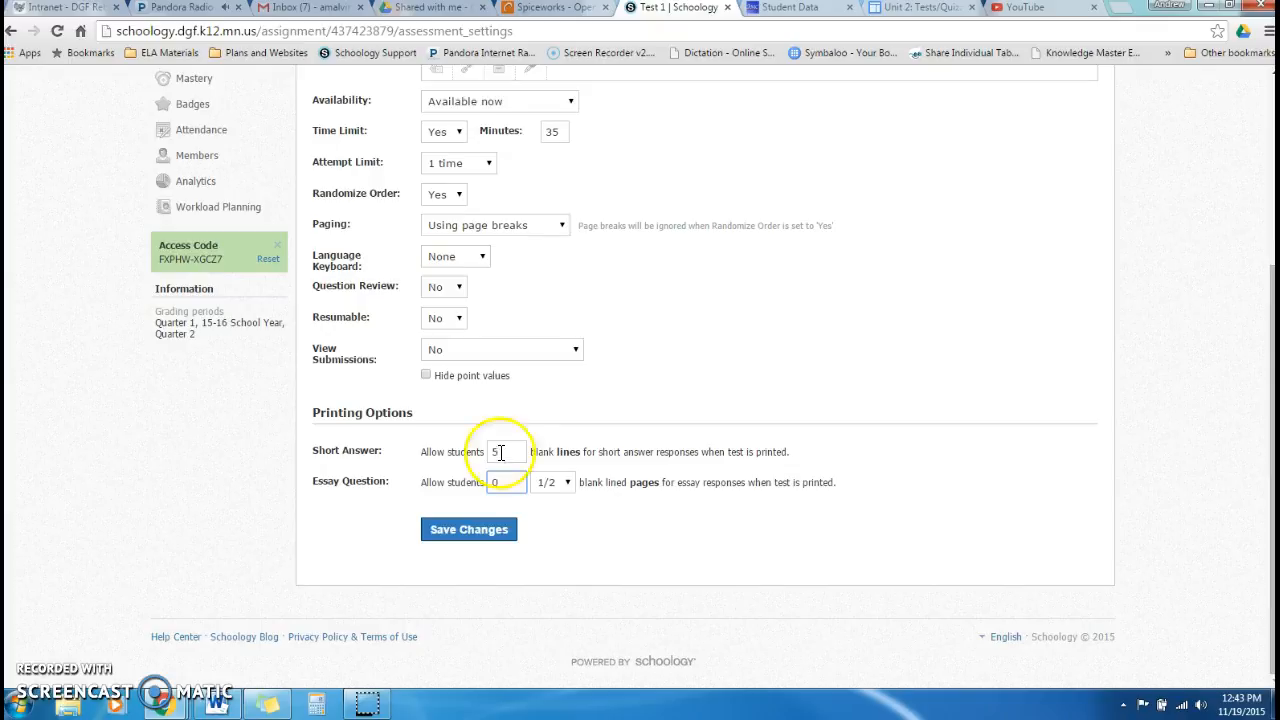
left_click(459, 533)
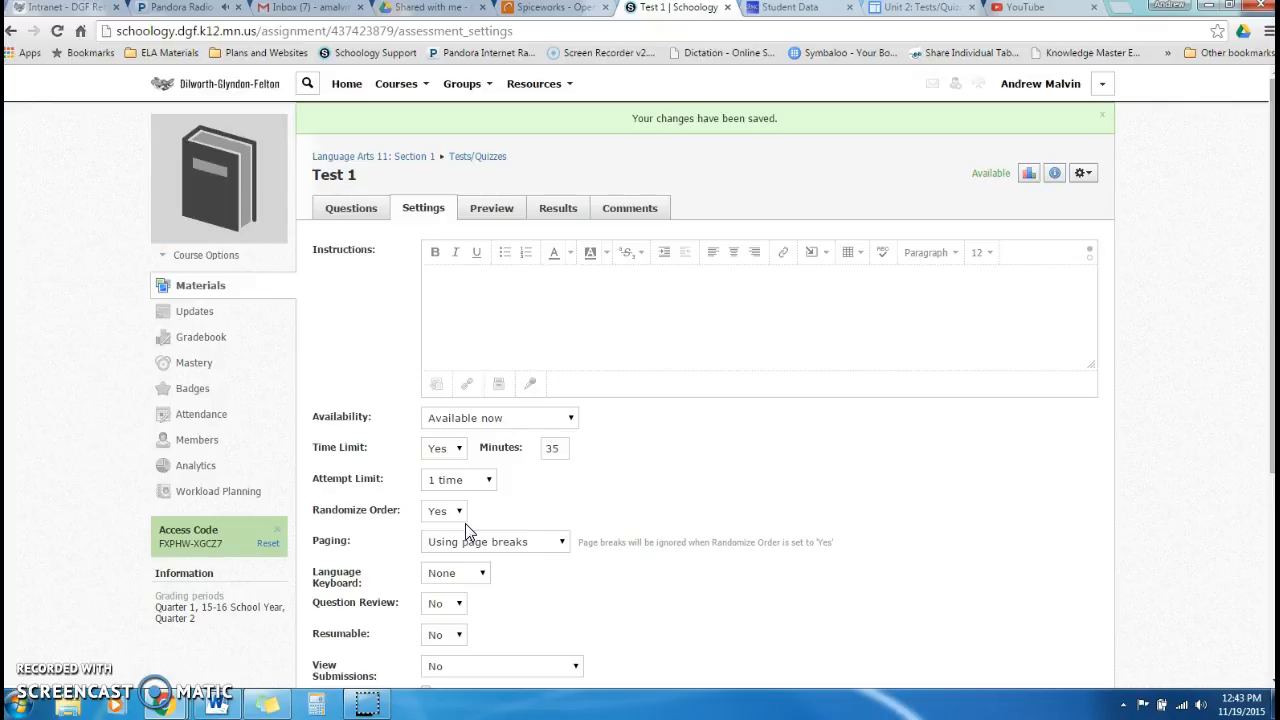
Step: Look over the Test 1 settings once more and save them again
scroll(465, 523, "down", 3)
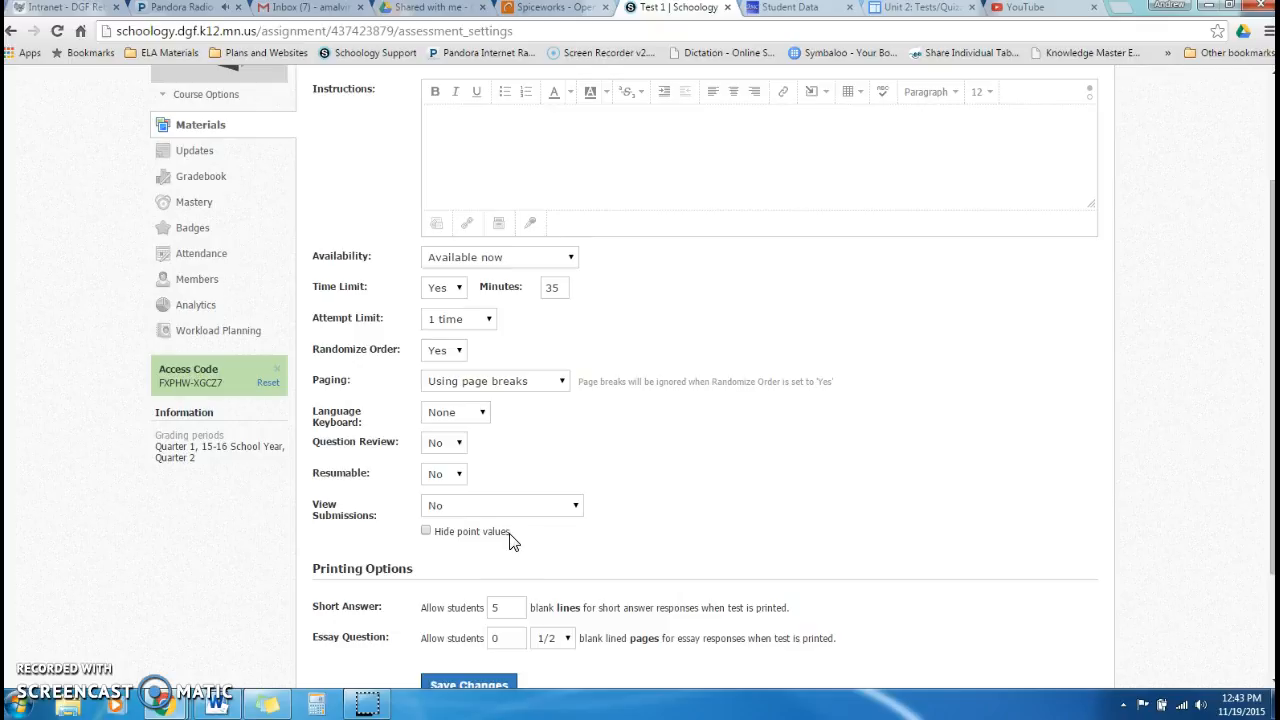
scroll(507, 541, "down", 1)
left_click(479, 660)
left_click(479, 659)
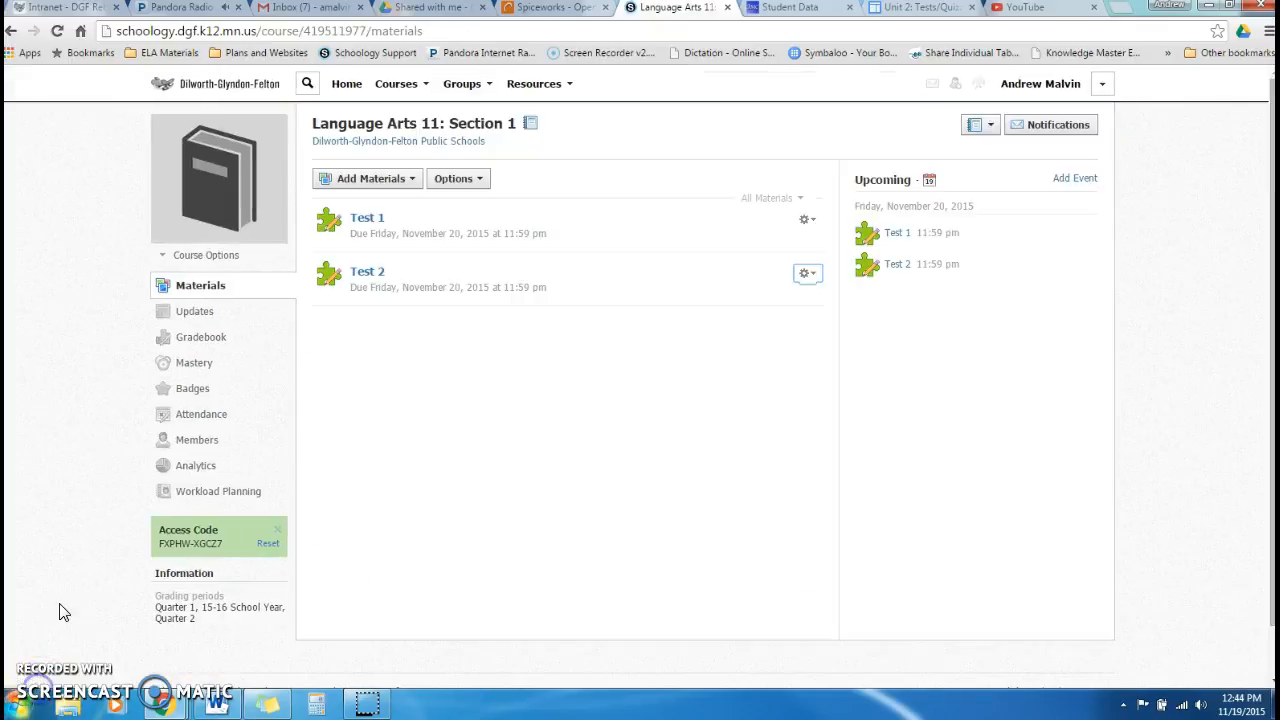
left_click(392, 492)
left_click(468, 404)
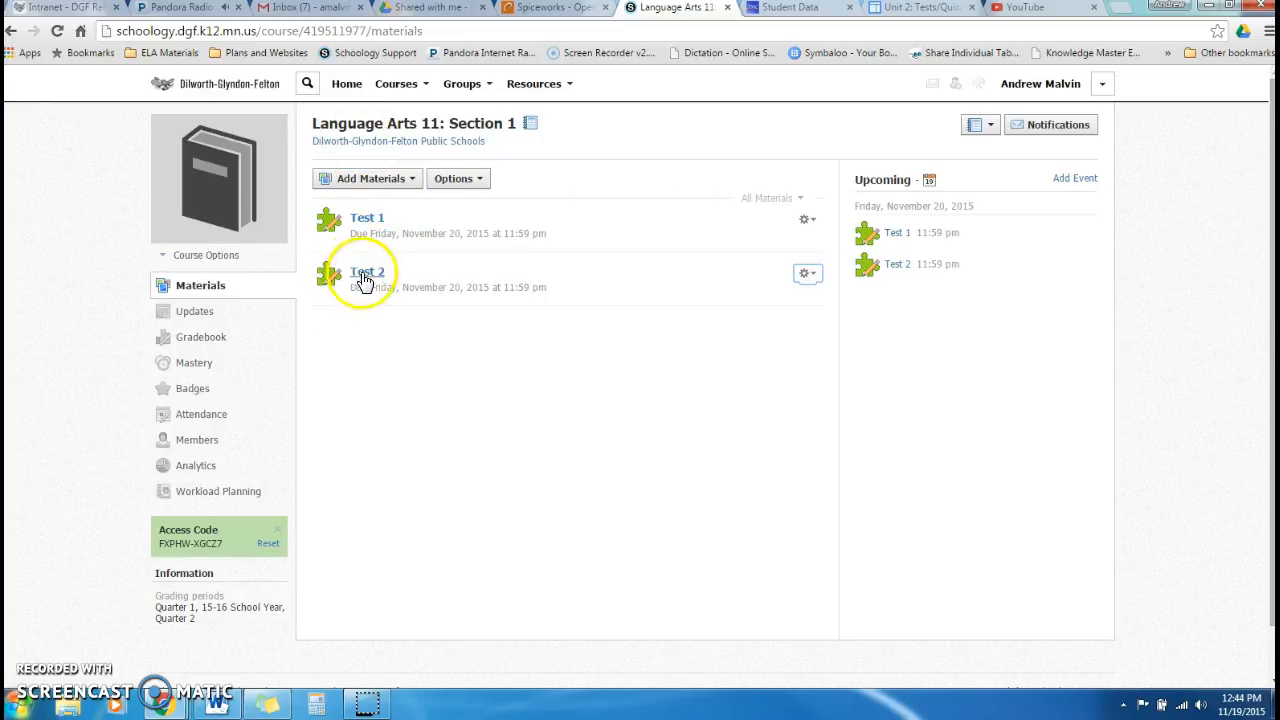
Step: Open Test 2 for editing, show its Assign to field for individual assignment, and cancel the edit
left_click(810, 276)
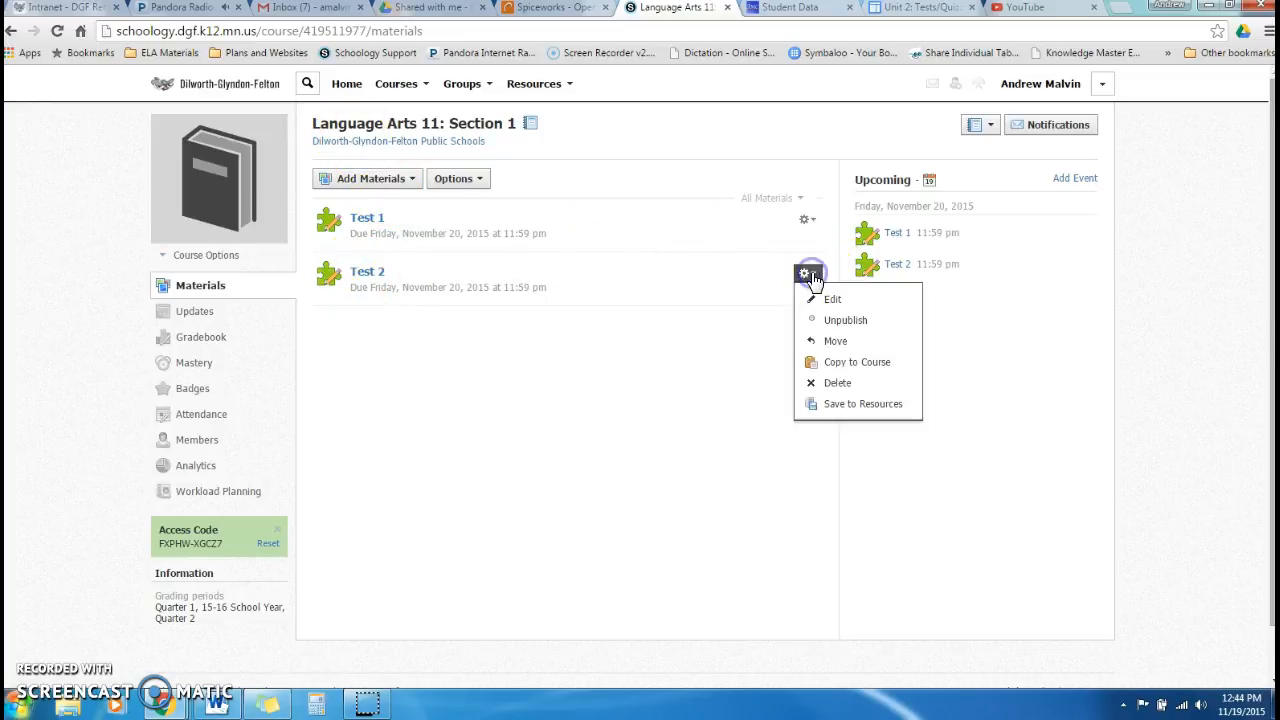
left_click(830, 299)
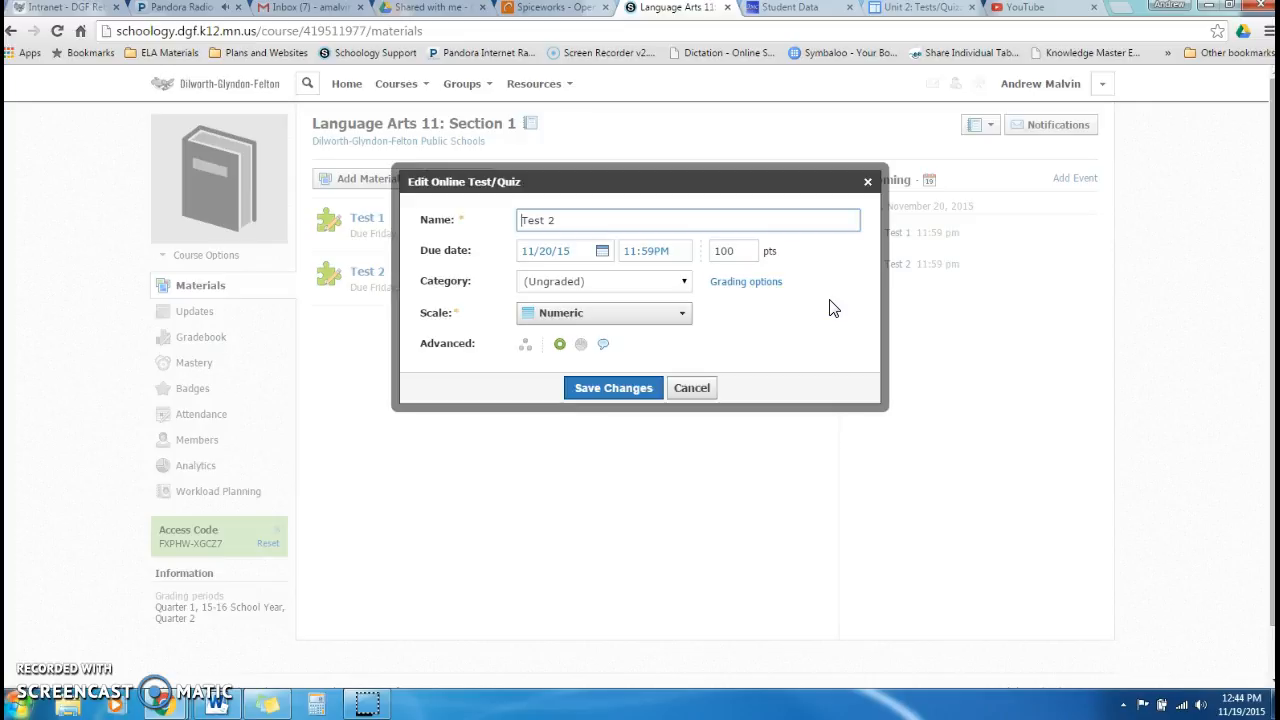
left_click(525, 347)
left_click(524, 343)
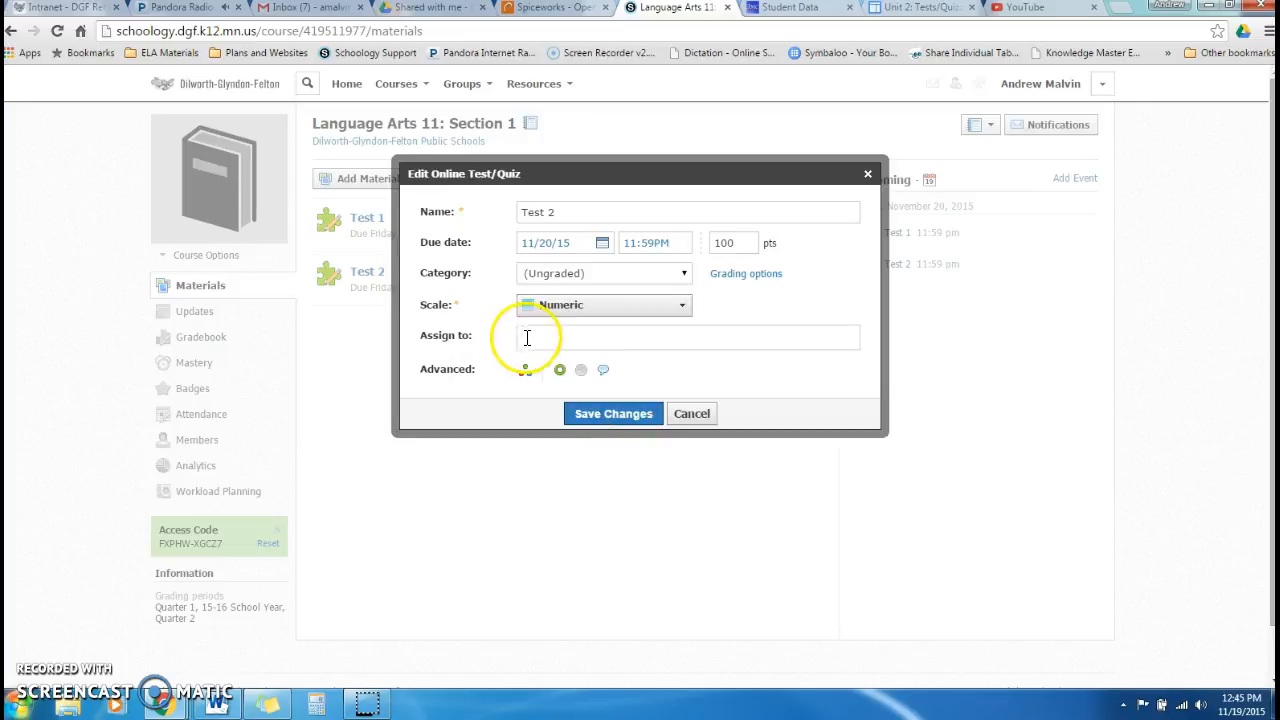
left_click(638, 418)
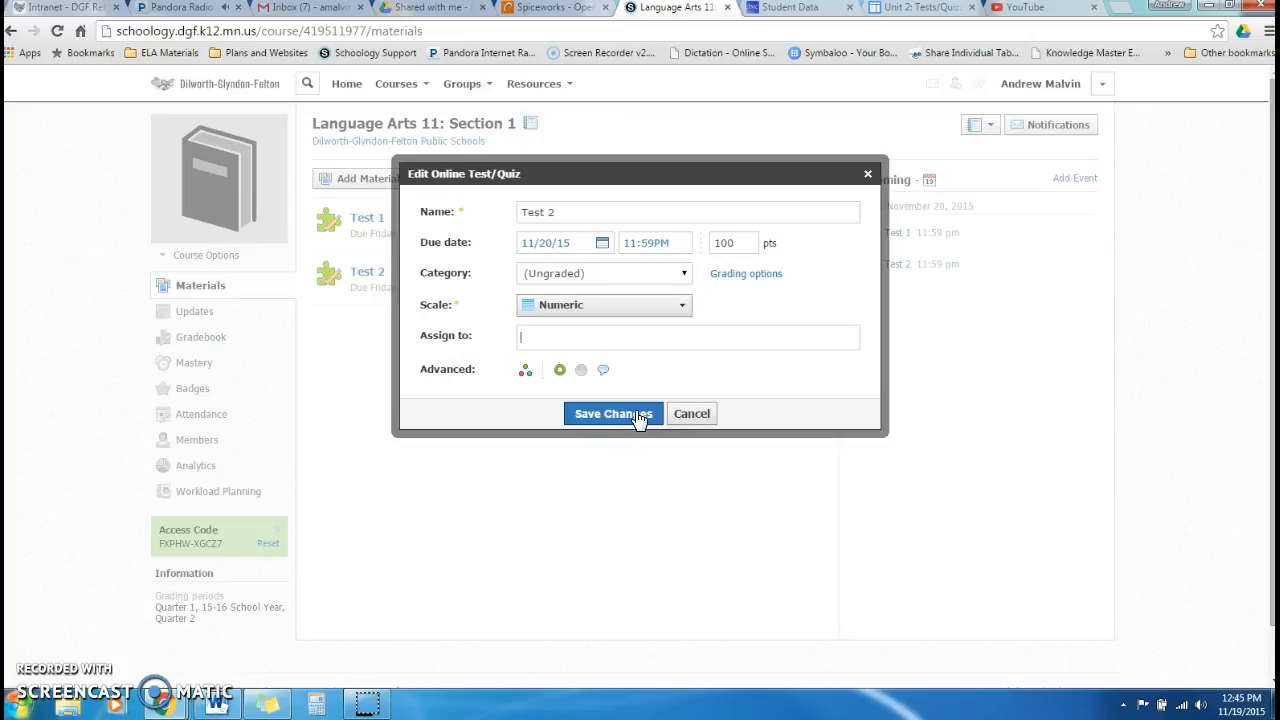
left_click(688, 413)
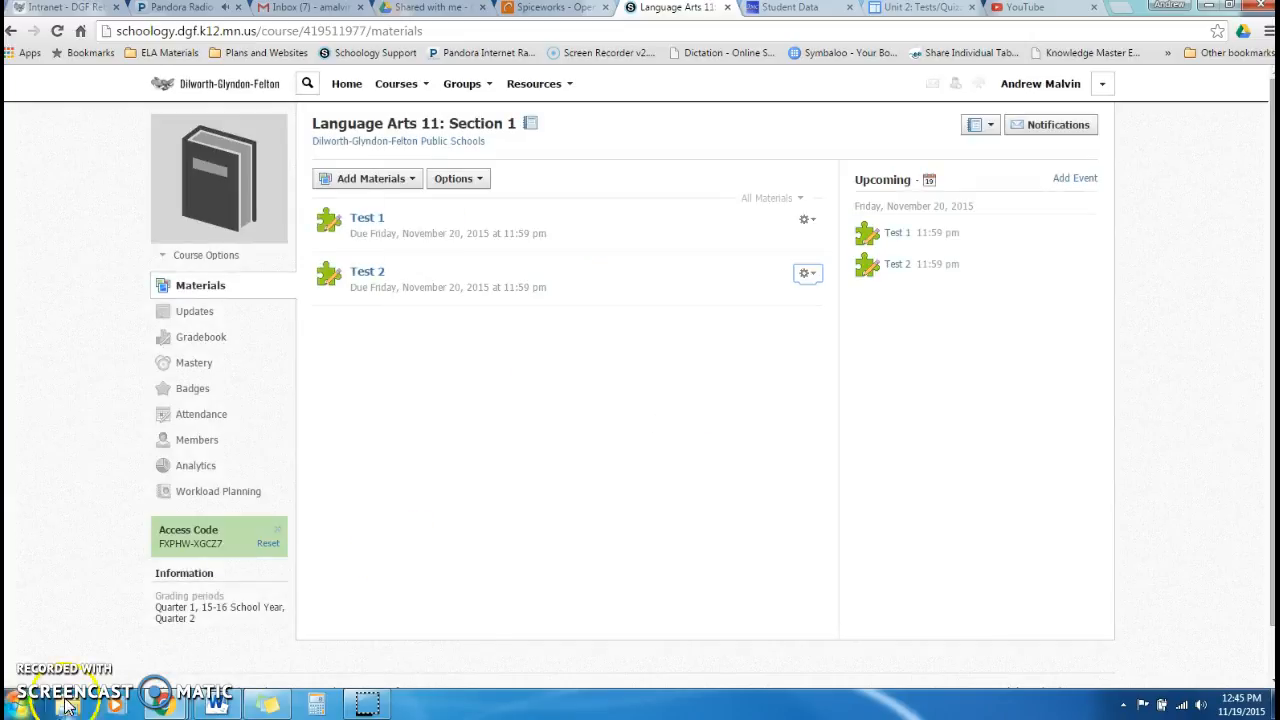